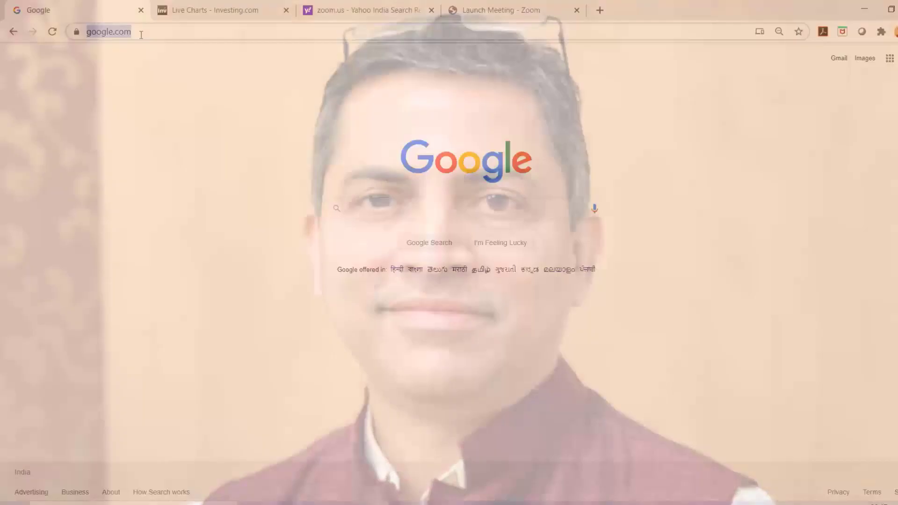
# Step: Load Google, search for 'invest' and open the investing.com suggestion
pyautogui.write('www.')
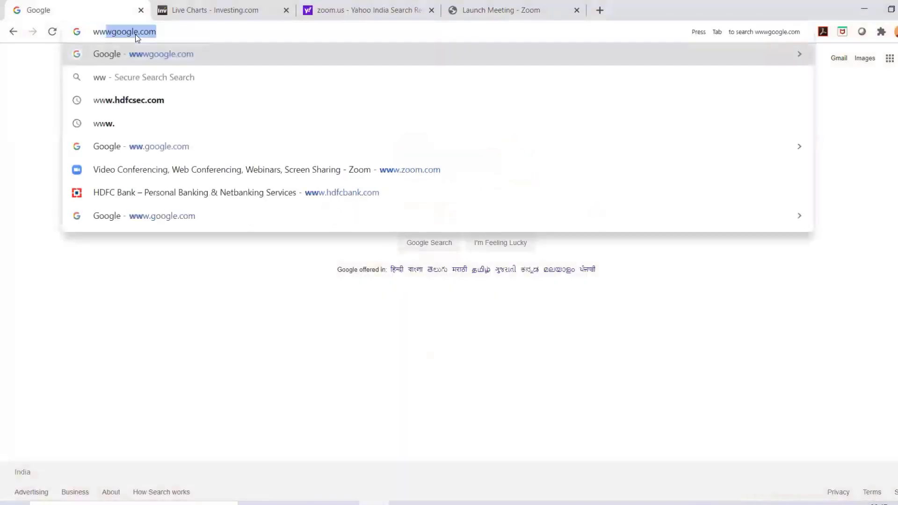
pyautogui.press('Return')
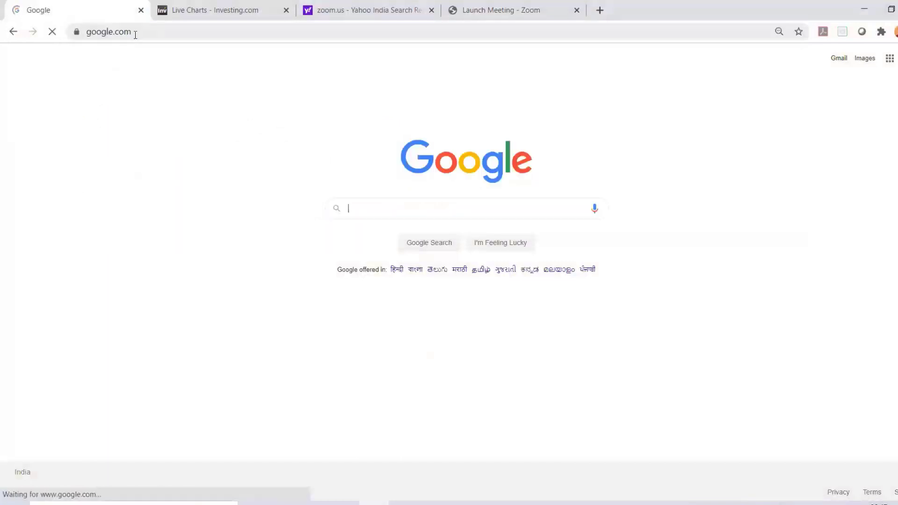
pyautogui.click(356, 205)
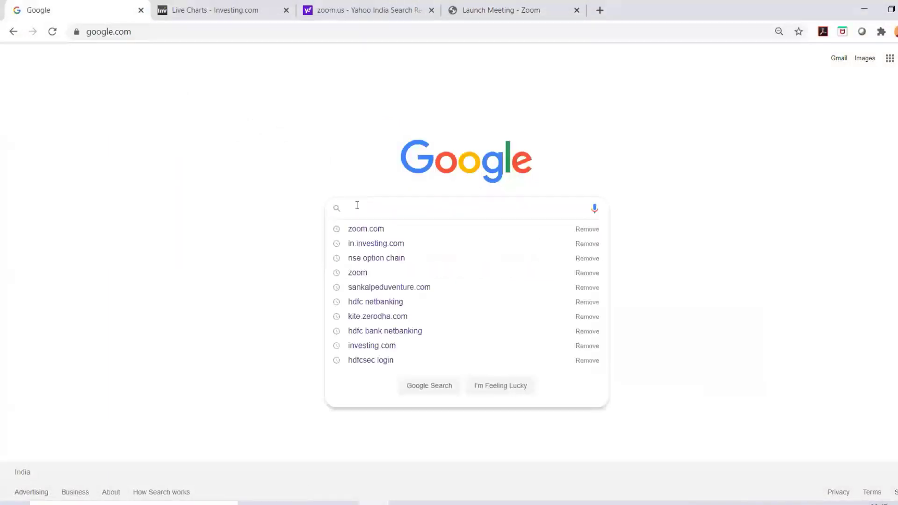
pyautogui.write('invest')
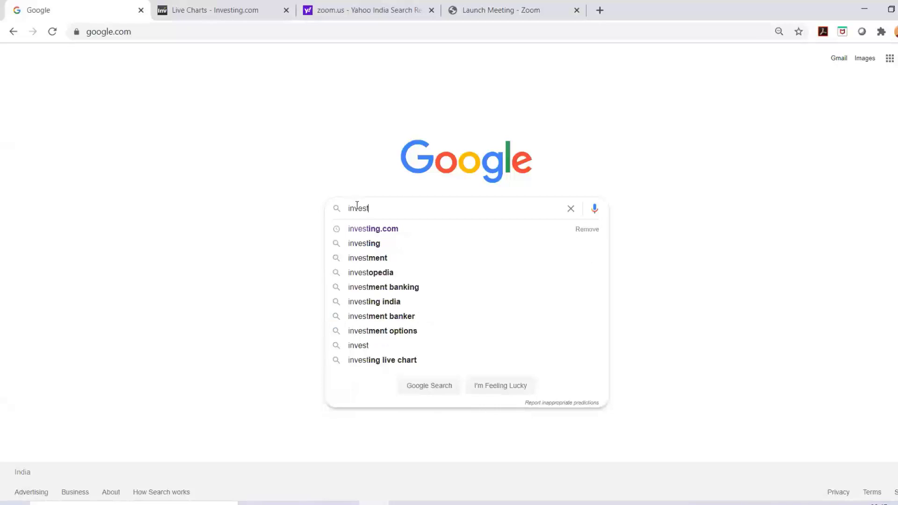
pyautogui.click(390, 231)
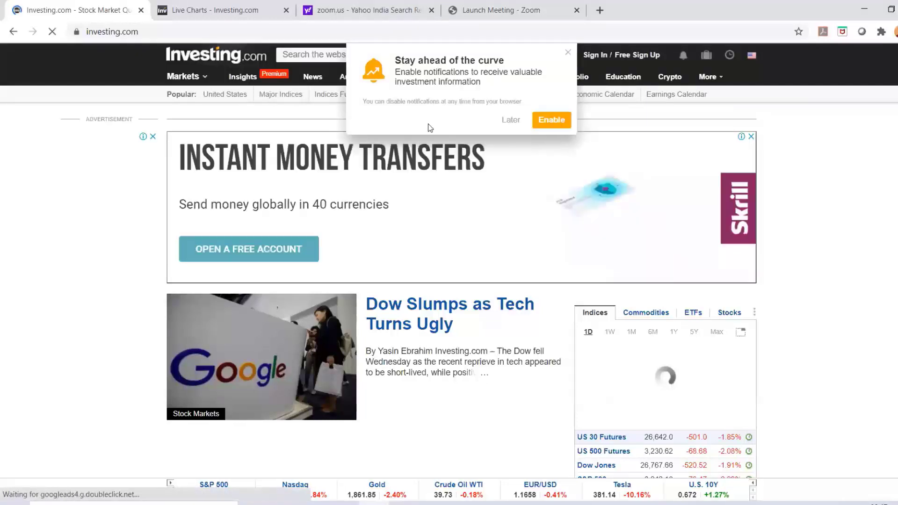
# Step: Choose Later on the notification prompt, then go to Charts > Live Charts
pyautogui.click(511, 120)
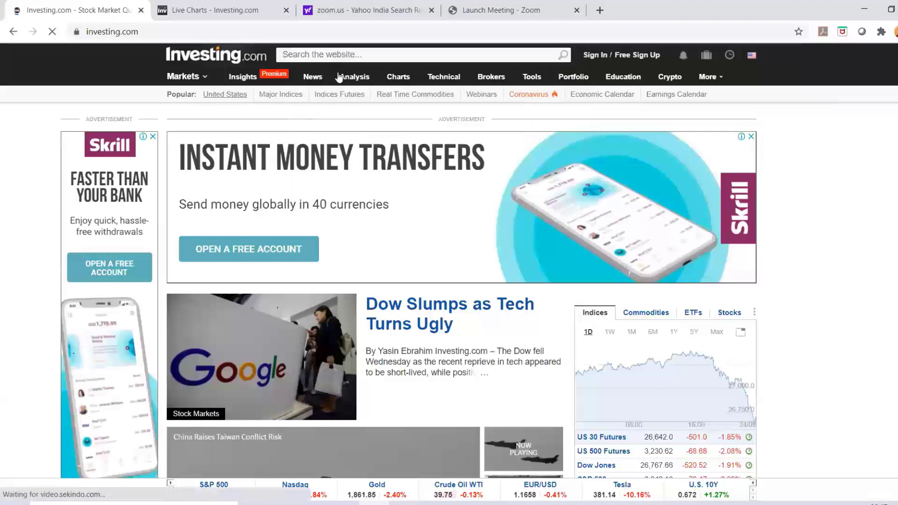
pyautogui.moveTo(395, 80)
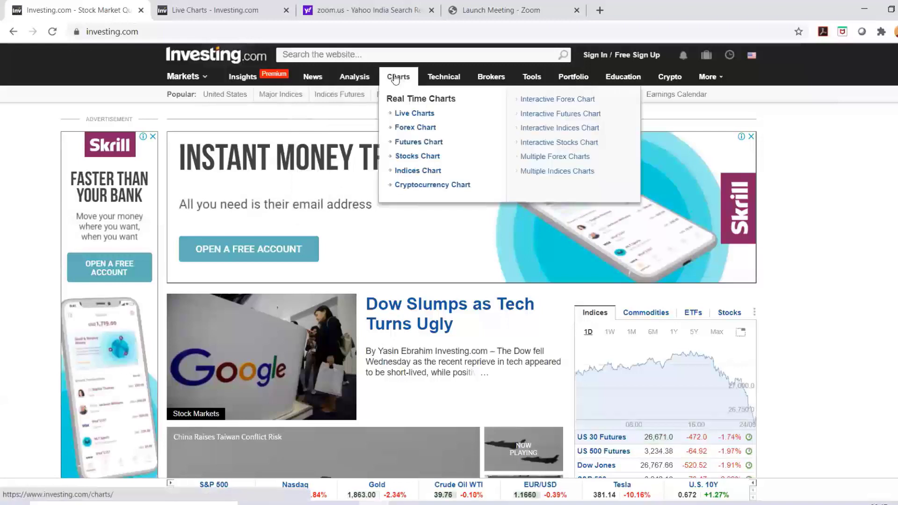
pyautogui.click(408, 112)
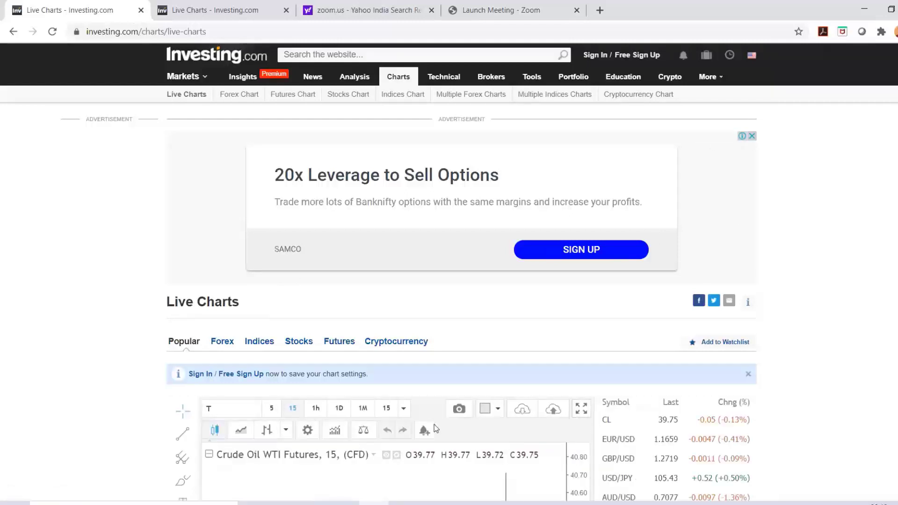
# Step: Expand the live chart to fullscreen and enter 'REIIANCE' in the symbol search
pyautogui.click(580, 410)
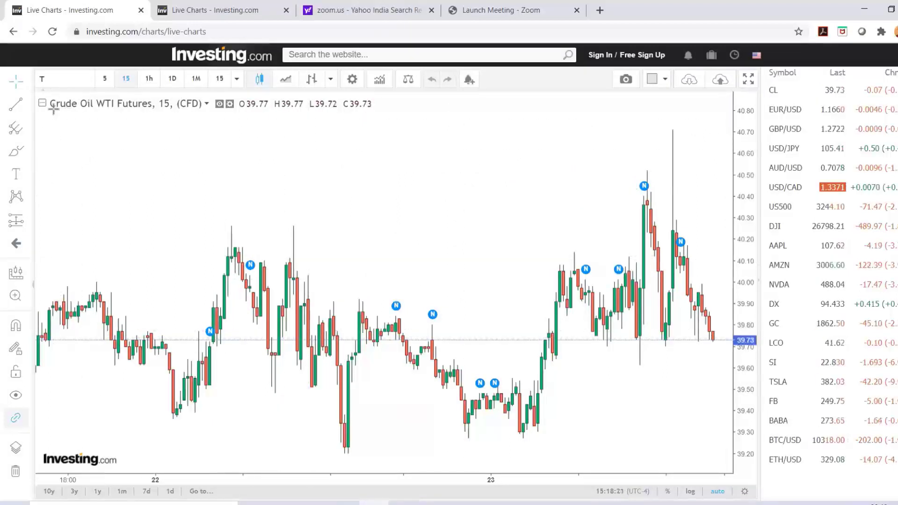
pyautogui.click(55, 79)
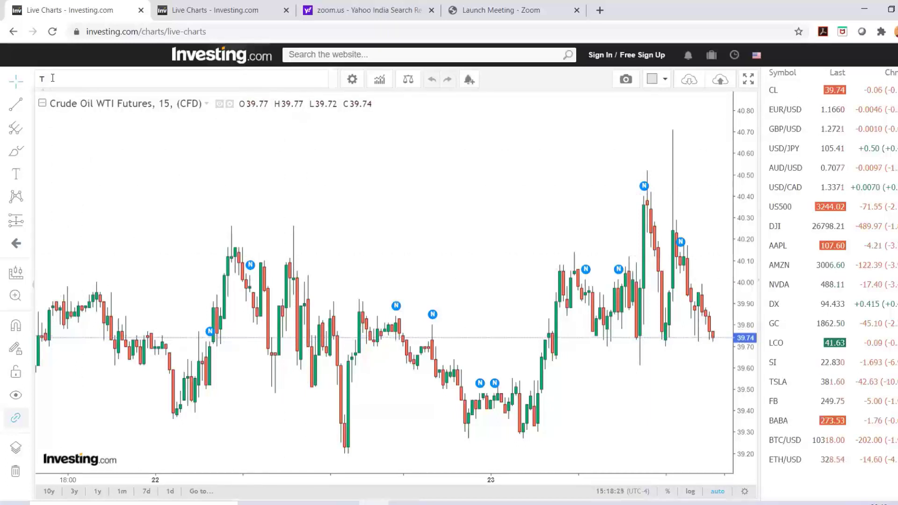
pyautogui.write('REI')
pyautogui.write('IANCE')
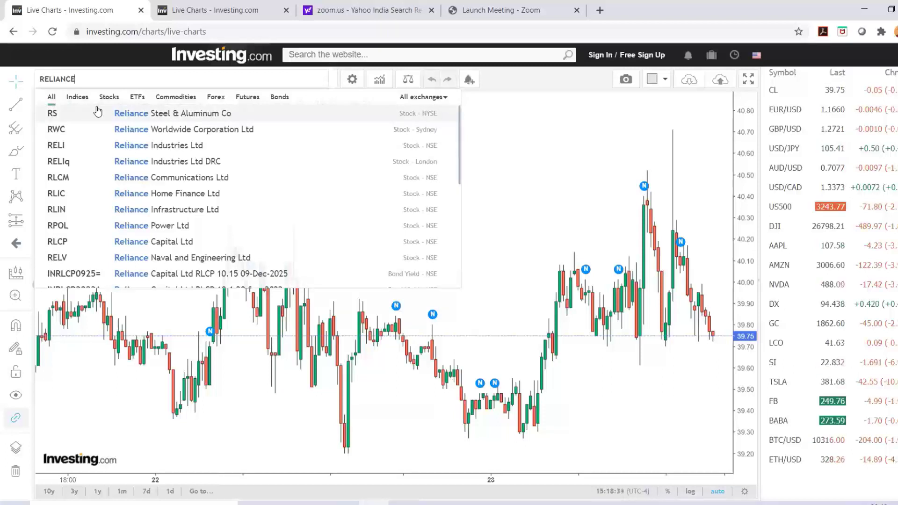
# Step: Load Reliance Industries Ltd (NSE) with monthly candles, zoomed in to 2013–2020
pyautogui.click(142, 147)
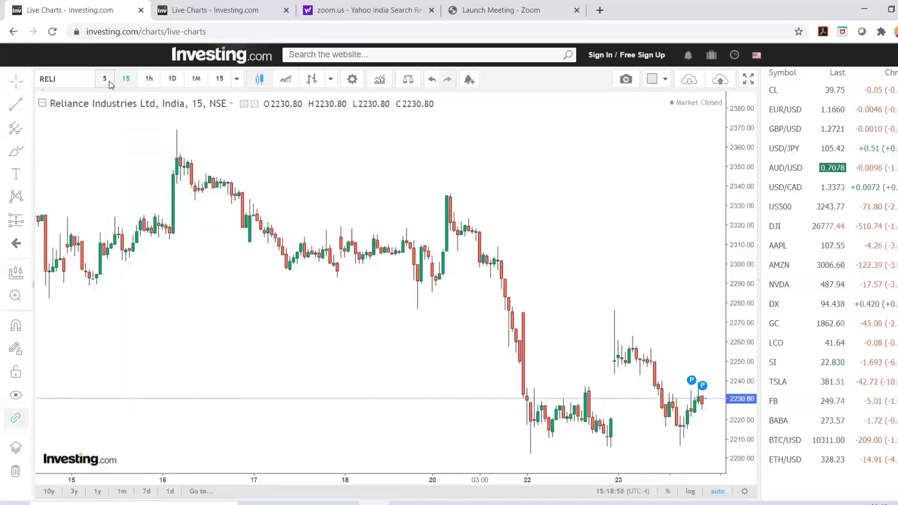
pyautogui.click(173, 80)
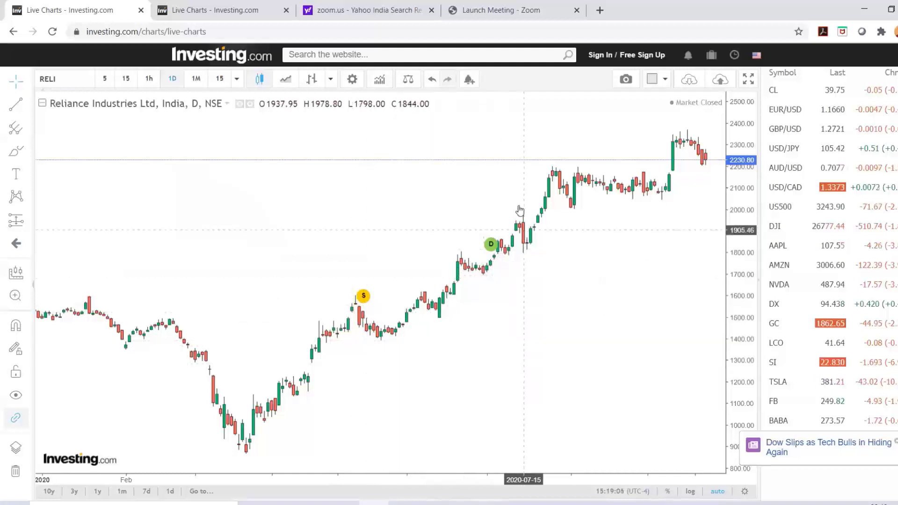
pyautogui.click(196, 78)
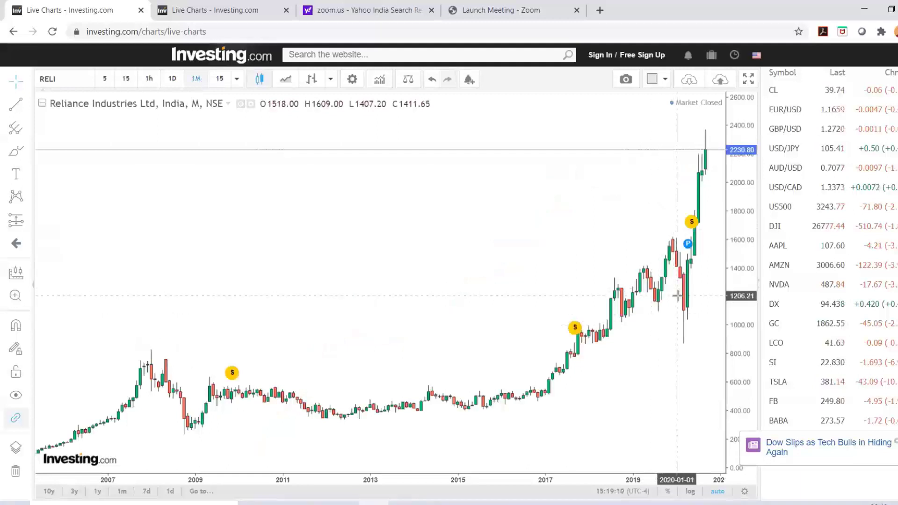
pyautogui.click(416, 457)
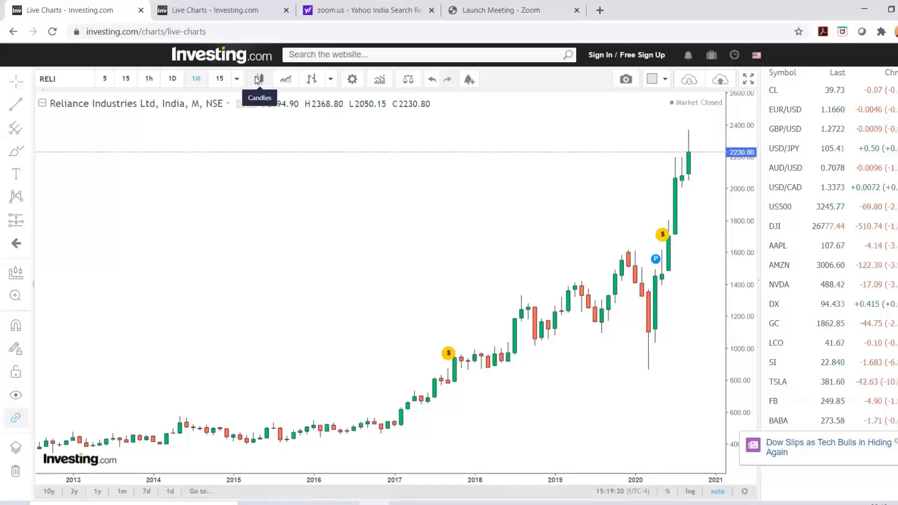
# Step: Show the Reliance chart as a Line, then return to Candles and zoom in
pyautogui.click(331, 81)
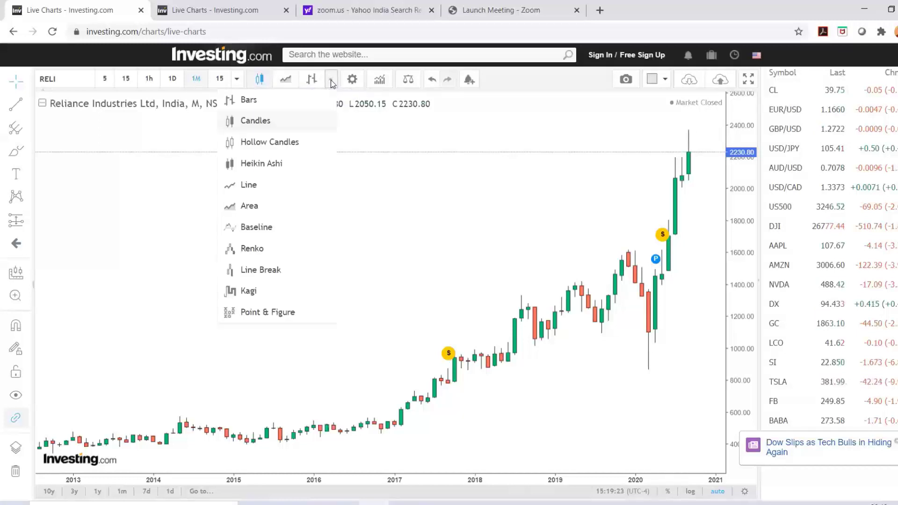
pyautogui.click(267, 187)
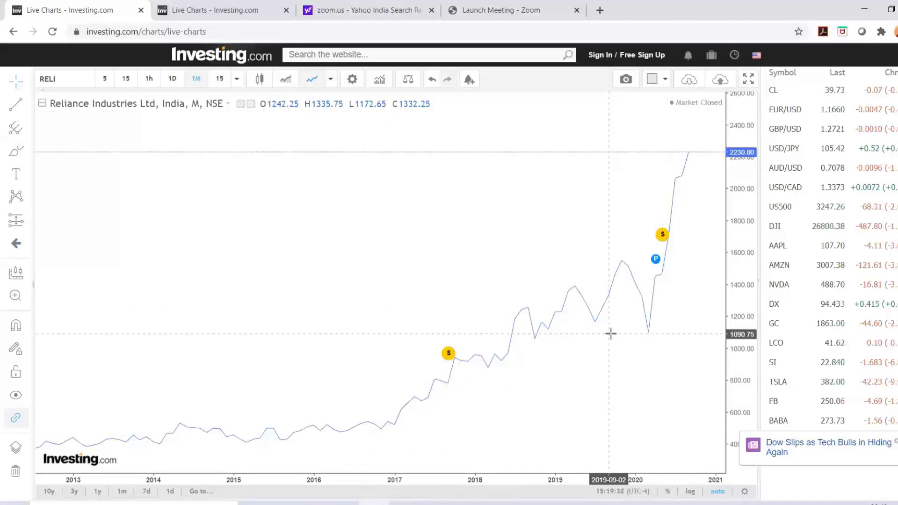
pyautogui.click(259, 79)
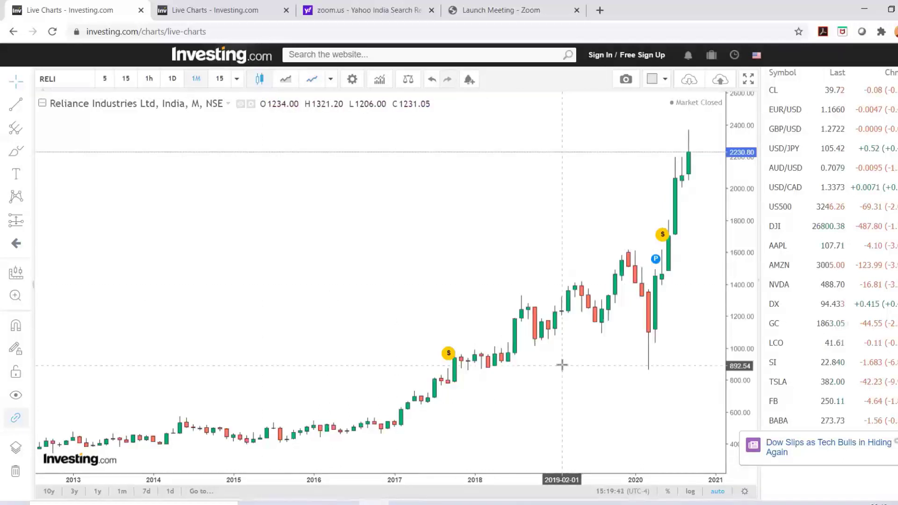
pyautogui.scroll(3, 561, 365)
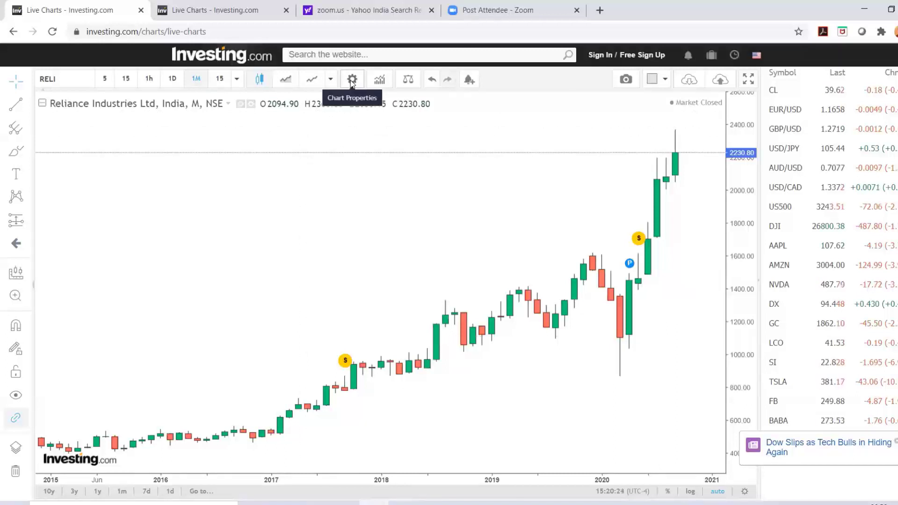
# Step: Add the Moving Average Exponential (EMA) indicator to the chart via an 'ema' search
pyautogui.click(378, 82)
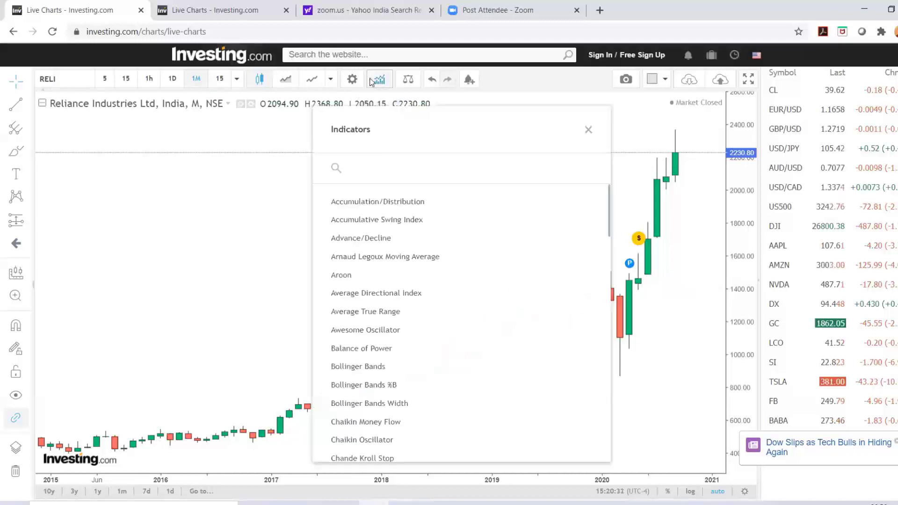
pyautogui.click(363, 168)
pyautogui.write('ema')
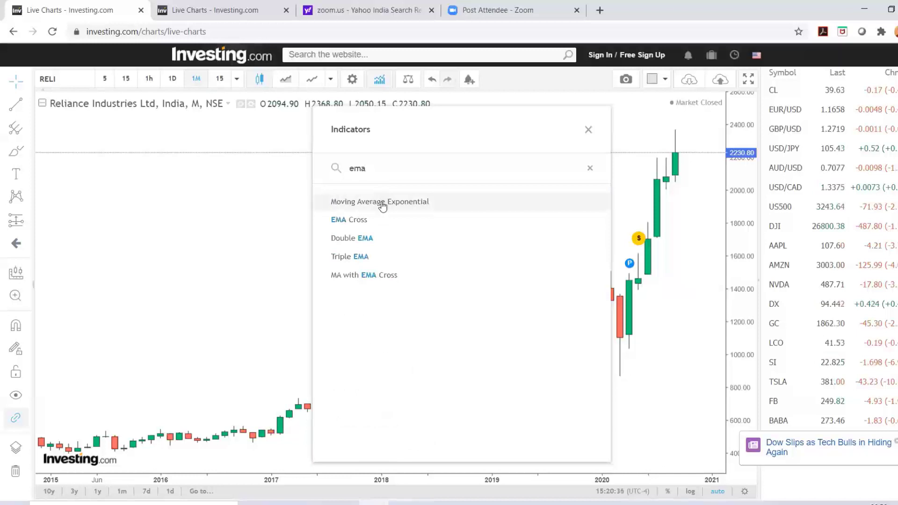
pyautogui.click(381, 204)
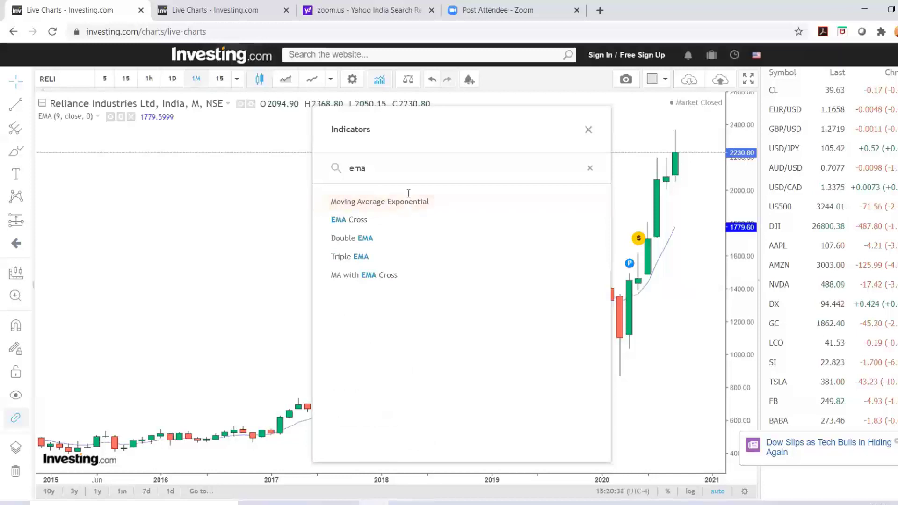
pyautogui.click(587, 130)
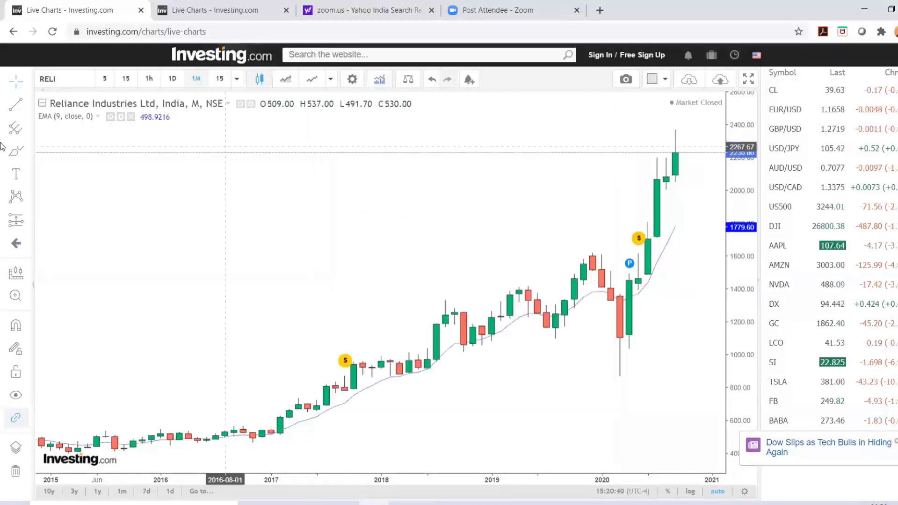
# Step: Give the EMA length 5 and a red, medium-thickness line, then apply
pyautogui.click(120, 118)
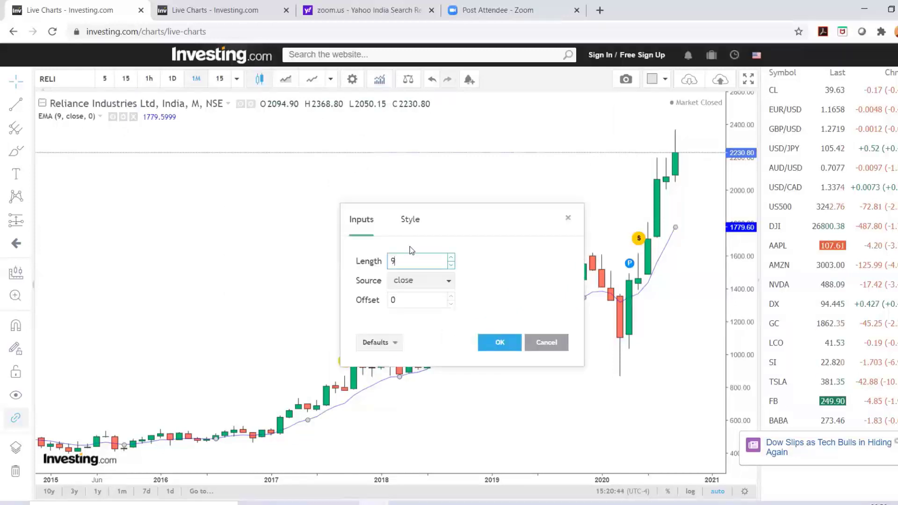
pyautogui.write('5')
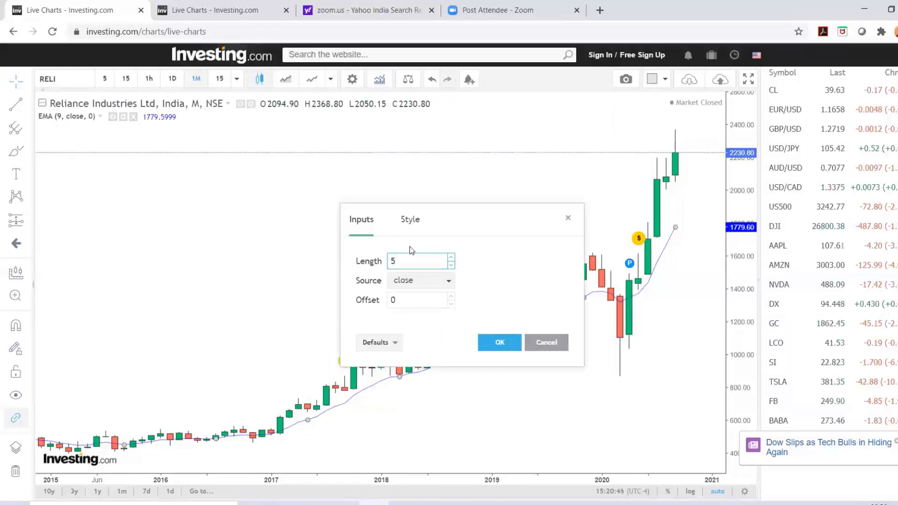
pyautogui.click(409, 219)
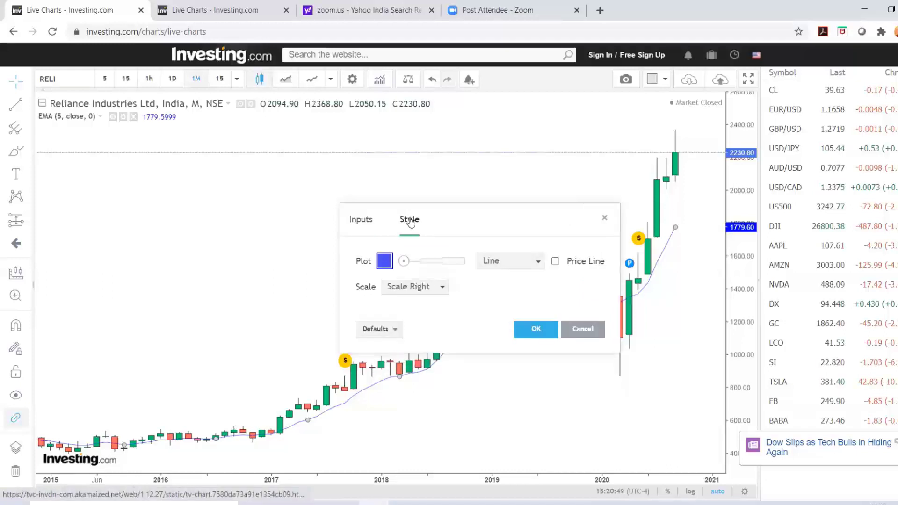
pyautogui.click(385, 263)
pyautogui.click(396, 294)
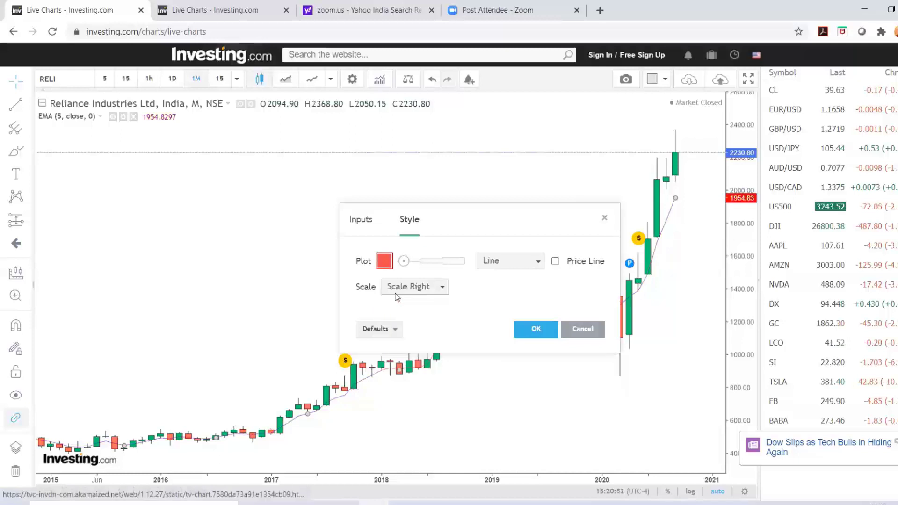
pyautogui.click(424, 261)
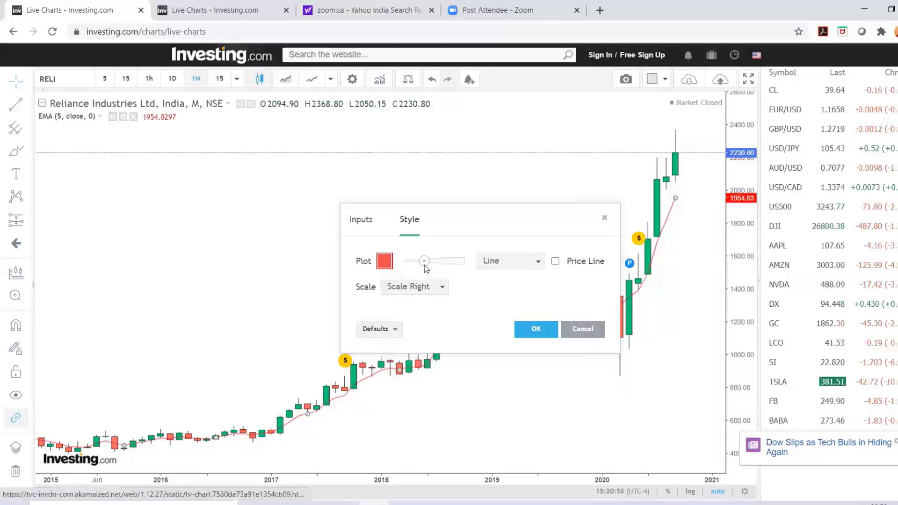
pyautogui.moveTo(424, 262); pyautogui.dragTo(444, 262)
pyautogui.click(424, 262)
pyautogui.click(536, 328)
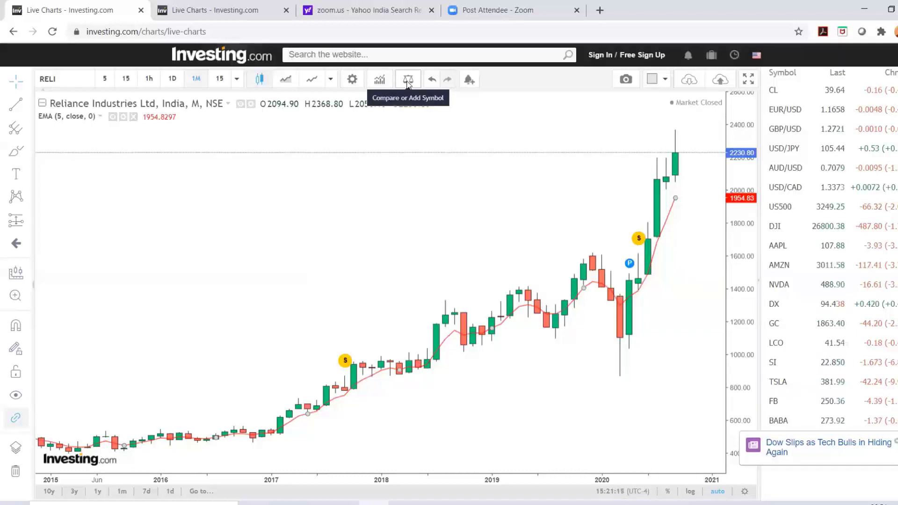
pyautogui.click(408, 81)
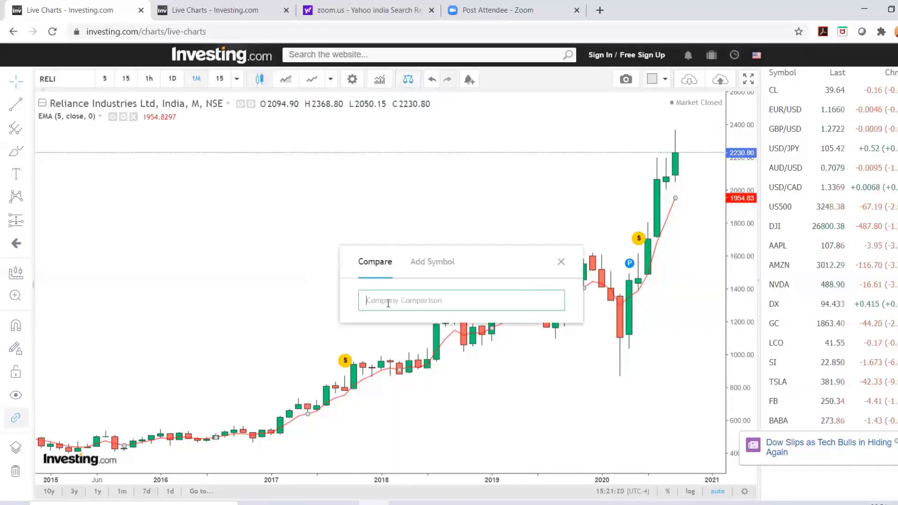
pyautogui.write('NU')
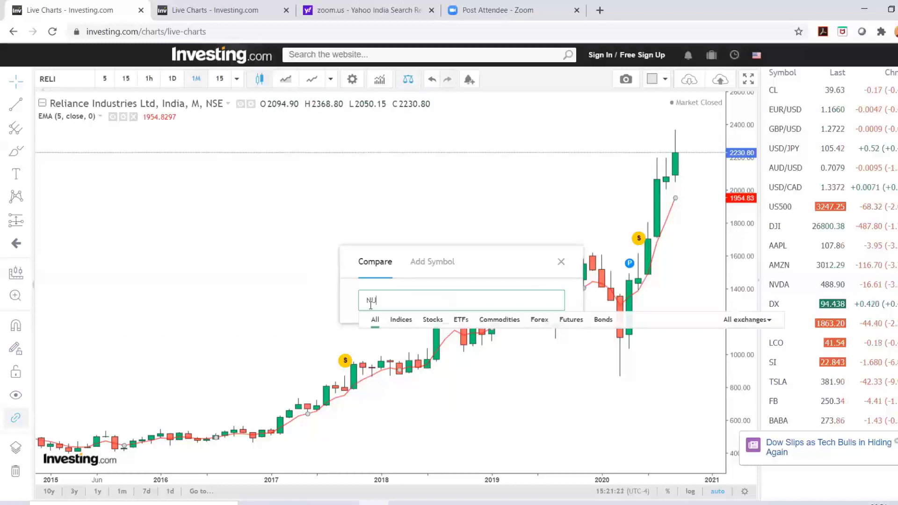
pyautogui.press('BackSpace')
pyautogui.write('IFTY')
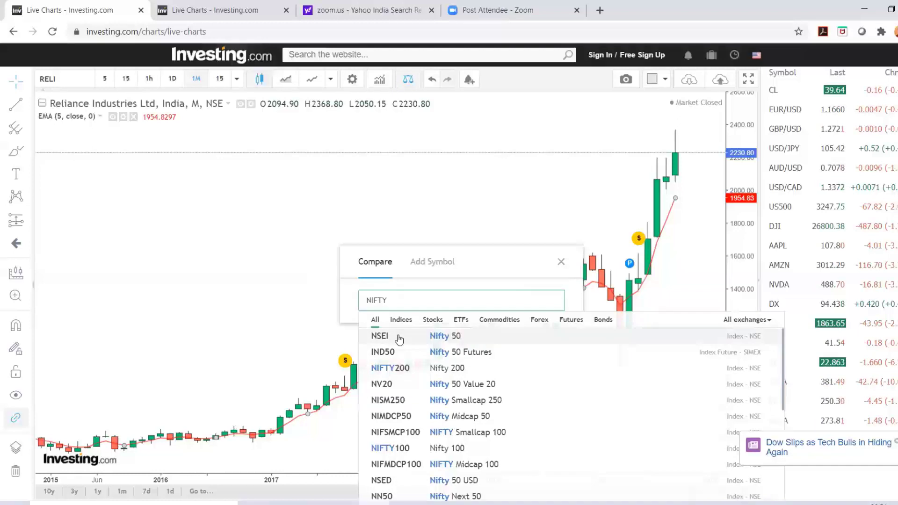
pyautogui.click(399, 337)
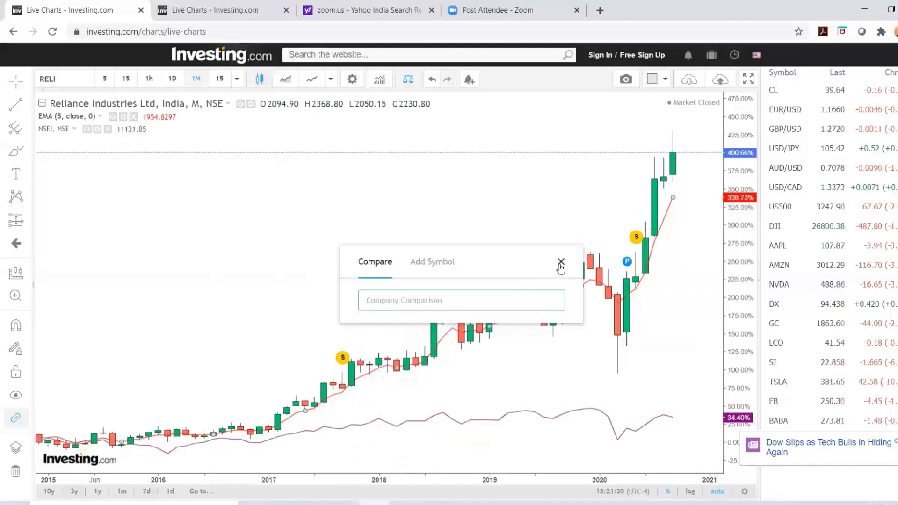
pyautogui.click(561, 261)
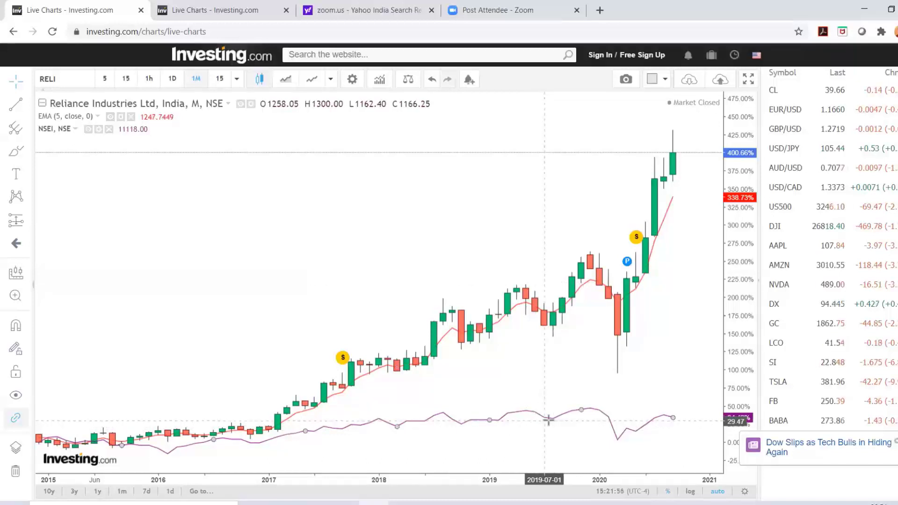
pyautogui.press('Delete')
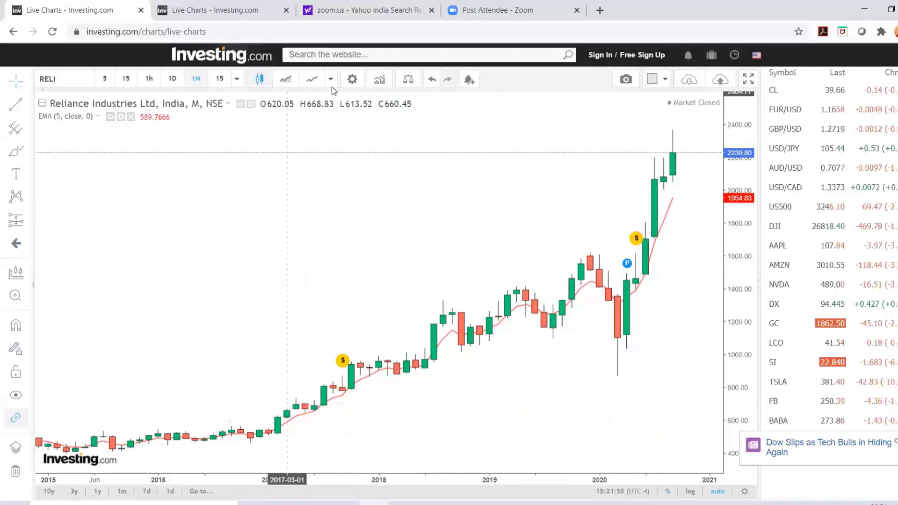
# Step: Create a Reliance price alert triggering when the price moves above 2,400
pyautogui.click(468, 79)
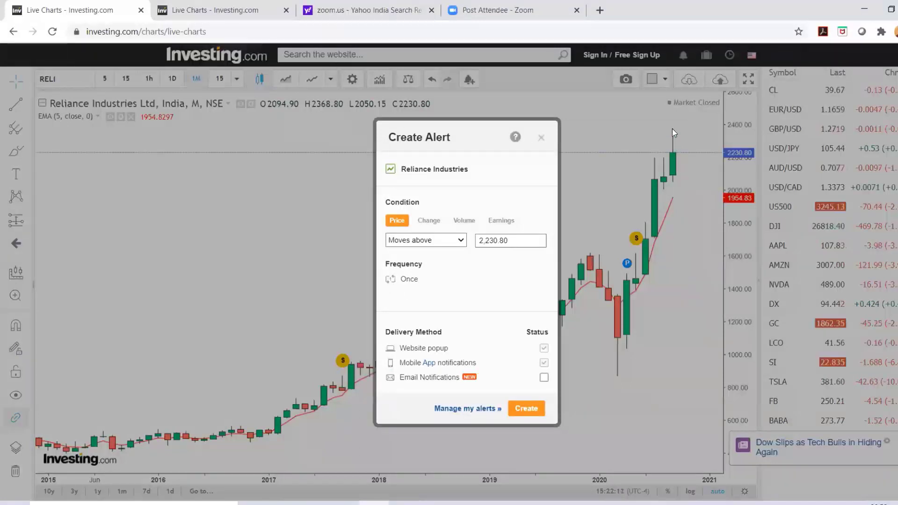
pyautogui.click(509, 239)
pyautogui.press('BackSpace')
pyautogui.press('BackSpace')
pyautogui.press('BackSpace')
pyautogui.press('BackSpace')
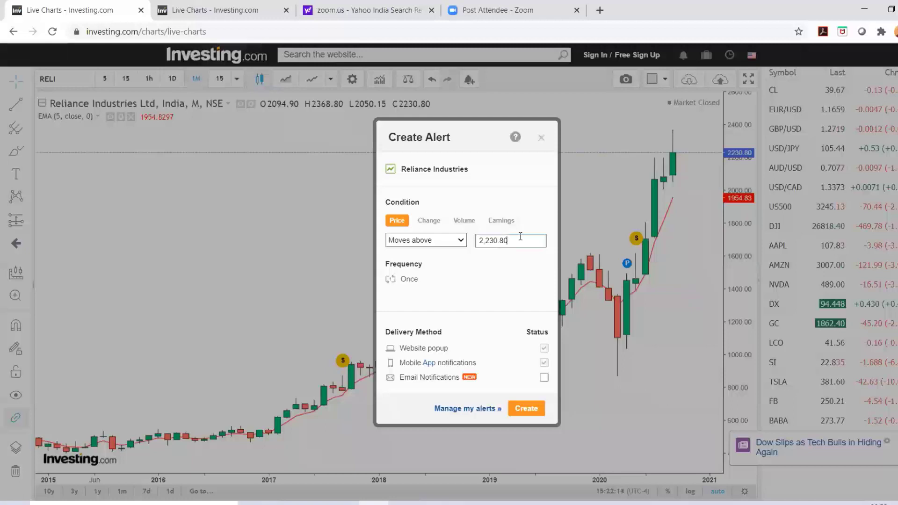
pyautogui.press('BackSpace')
pyautogui.press('BackSpace')
pyautogui.press('BackSpace')
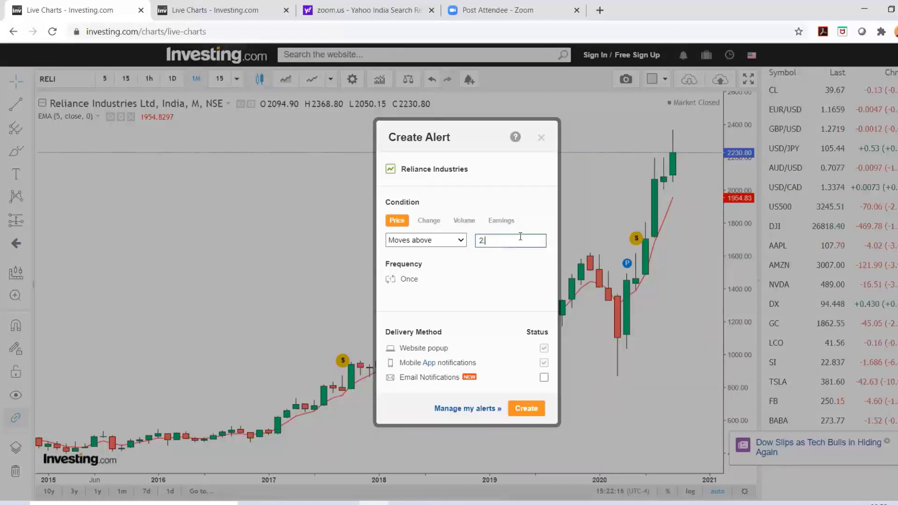
pyautogui.write('400')
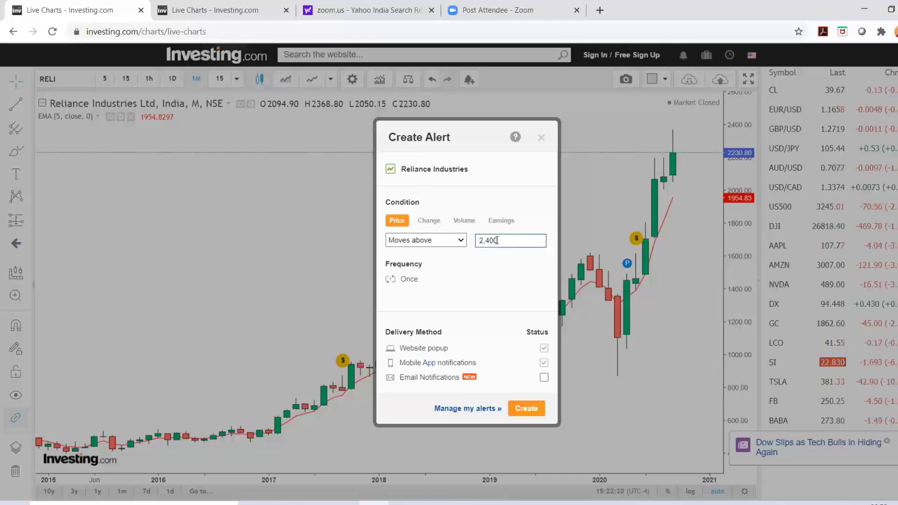
pyautogui.click(520, 413)
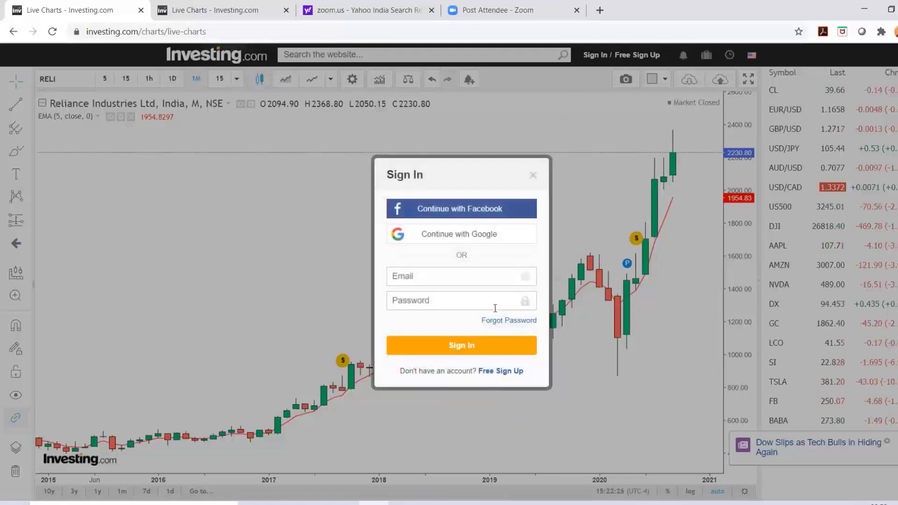
# Step: Close the Sign In dialog and the Free Sign Up offer
pyautogui.click(530, 170)
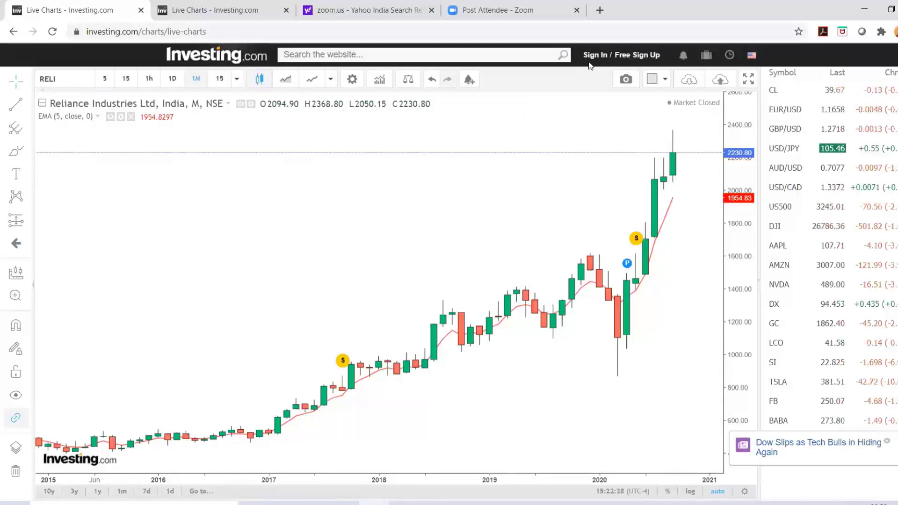
pyautogui.click(636, 55)
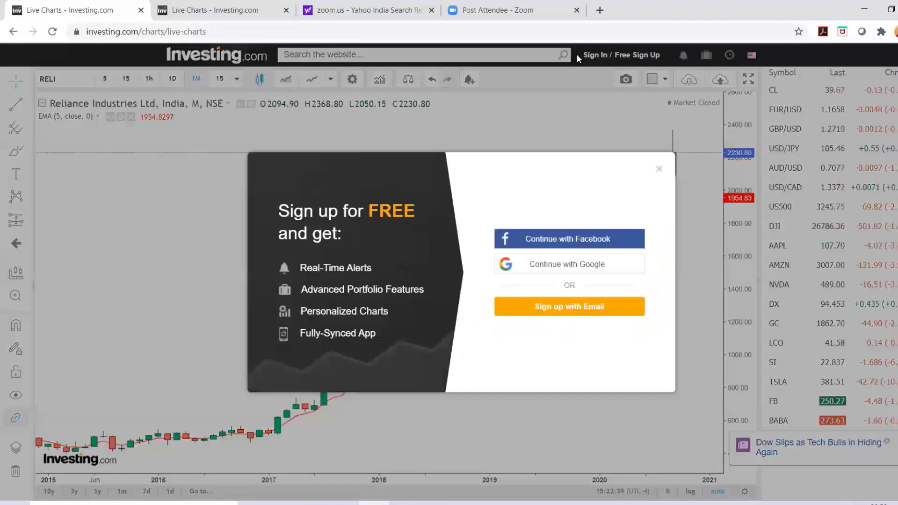
pyautogui.click(659, 169)
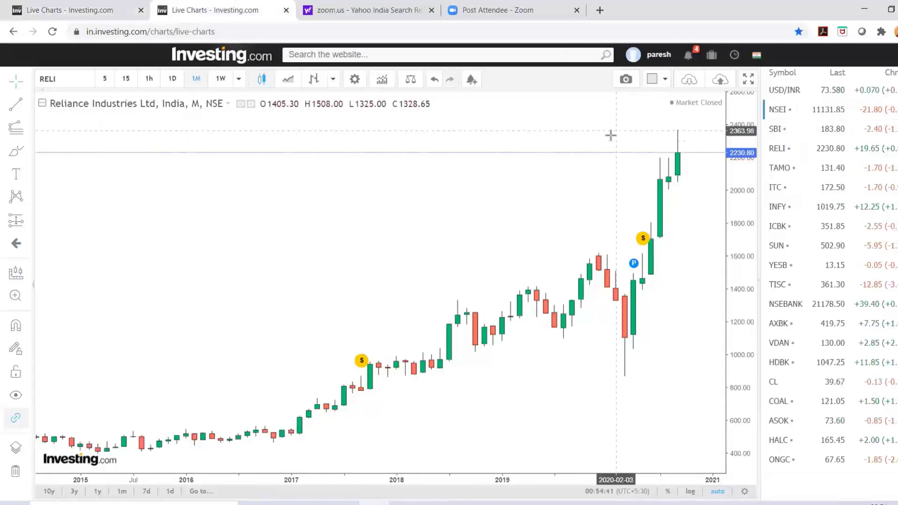
# Step: Snapshot the Reliance chart and open it as an image via Save image
pyautogui.click(625, 80)
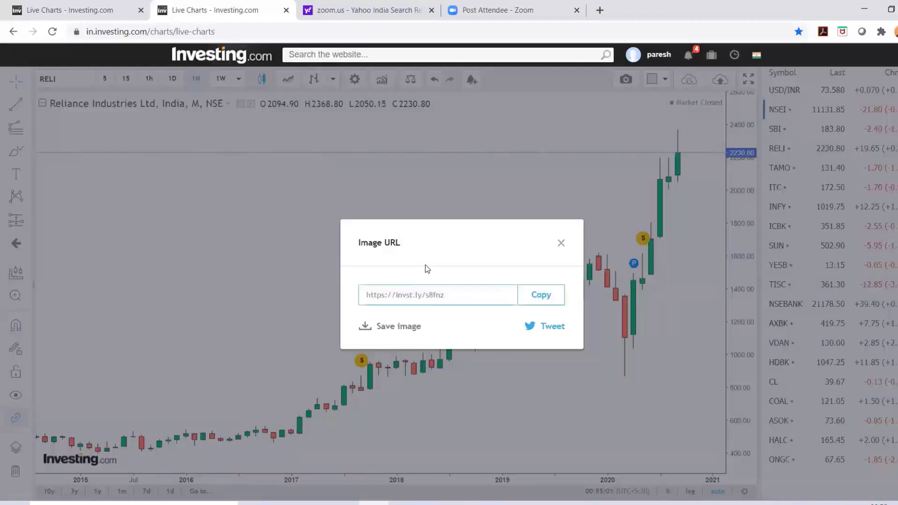
pyautogui.click(399, 329)
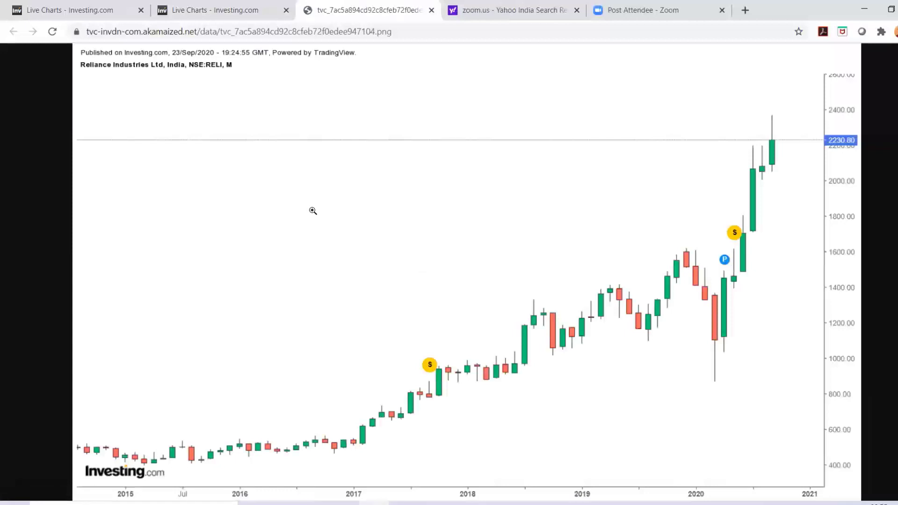
# Step: Copy the chart snapshot image and bring up paste options in the blank Word document
pyautogui.rightClick(316, 214)
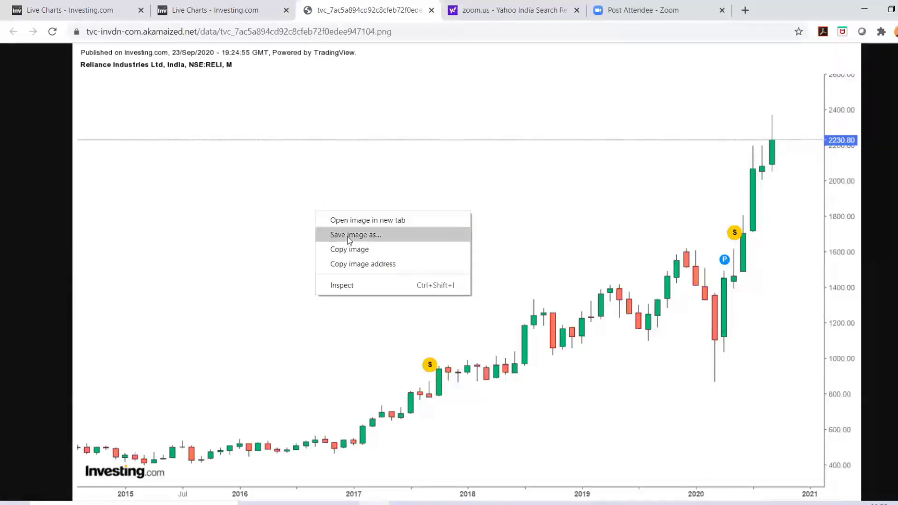
pyautogui.click(343, 251)
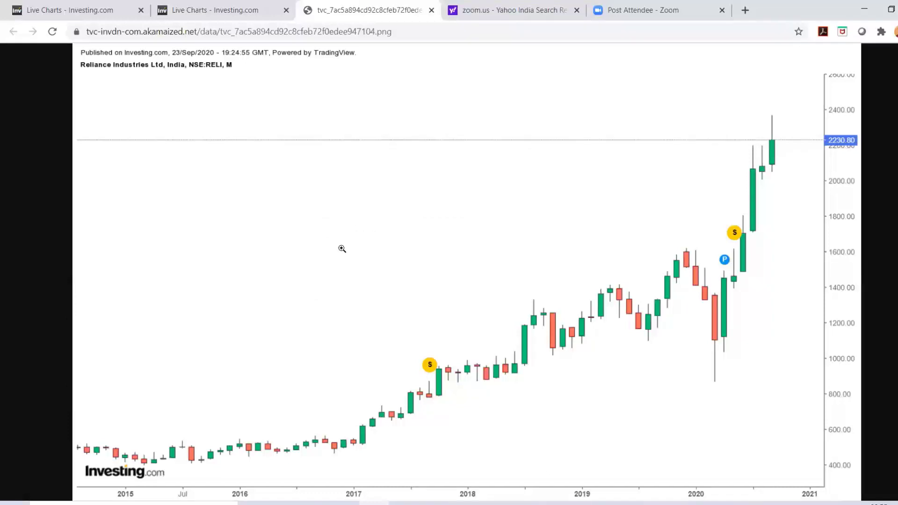
pyautogui.hotkey('alt', 'Tab')
pyautogui.rightClick(309, 187)
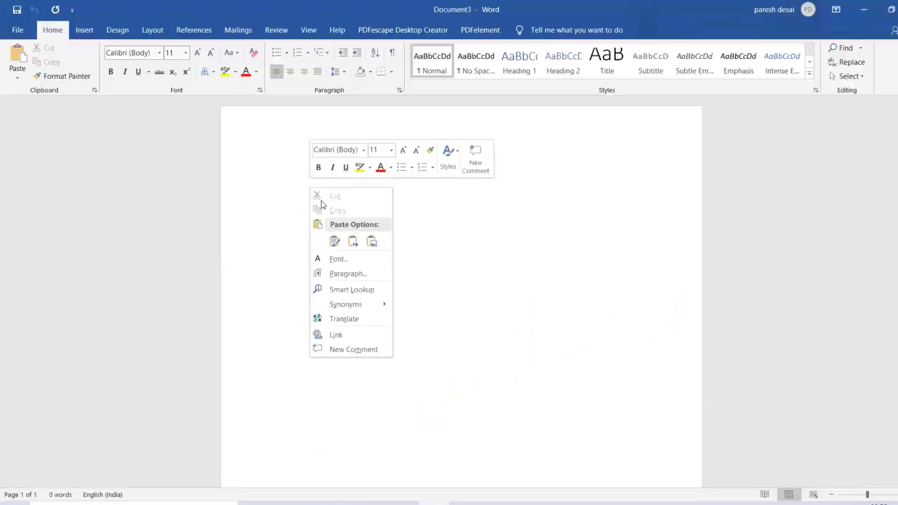
# Step: Paste the Reliance chart snapshot into Word's Document3, then close the browser's Image URL dialog
pyautogui.click(334, 242)
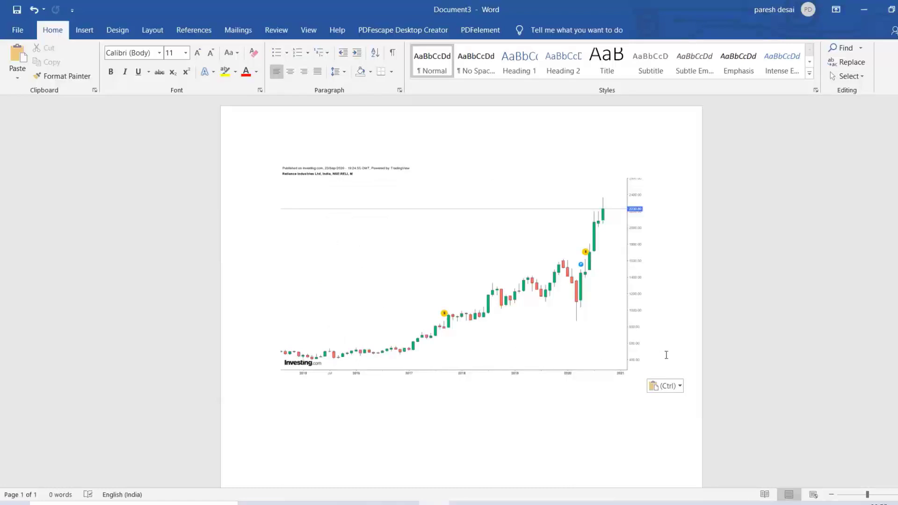
pyautogui.hotkey('alt', 'Tab')
pyautogui.click(563, 240)
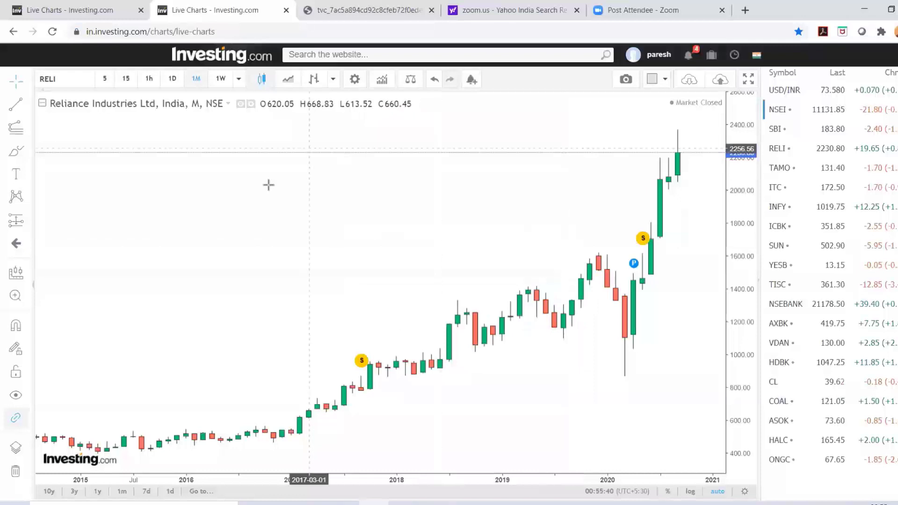
# Step: Switch the chart area to the two-charts side-by-side layout
pyautogui.click(665, 80)
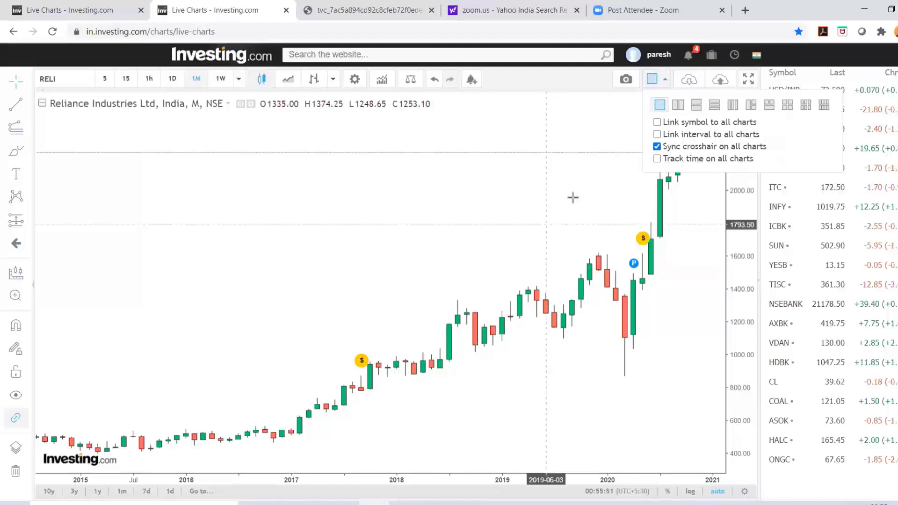
pyautogui.click(678, 105)
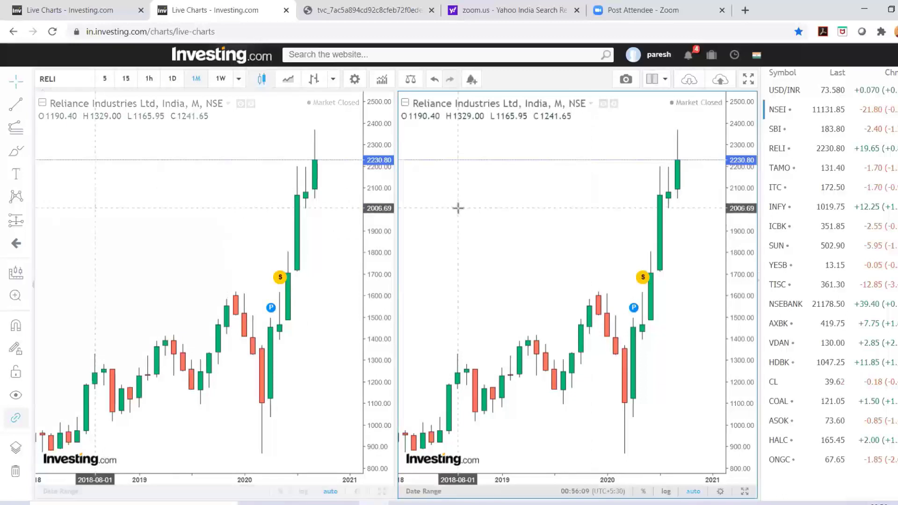
# Step: Replace the right chart's symbol with Nifty 50 (NSEI)
pyautogui.click(69, 76)
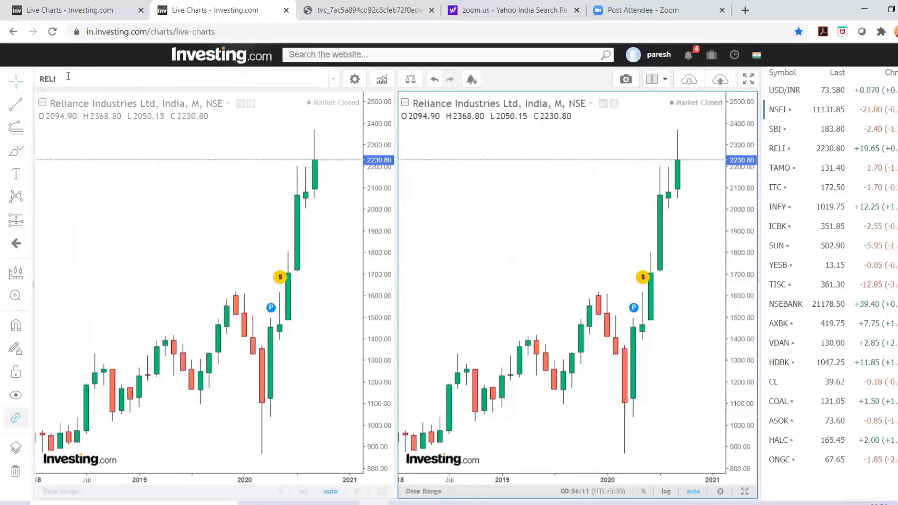
pyautogui.press('BackSpace')
pyautogui.press('BackSpace')
pyautogui.press('BackSpace')
pyautogui.press('BackSpace')
pyautogui.write('NIFTY')
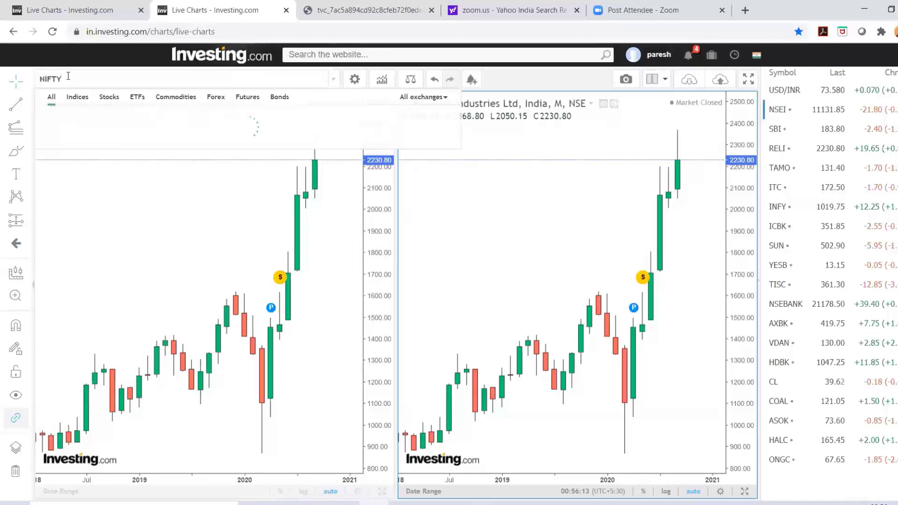
pyautogui.click(120, 120)
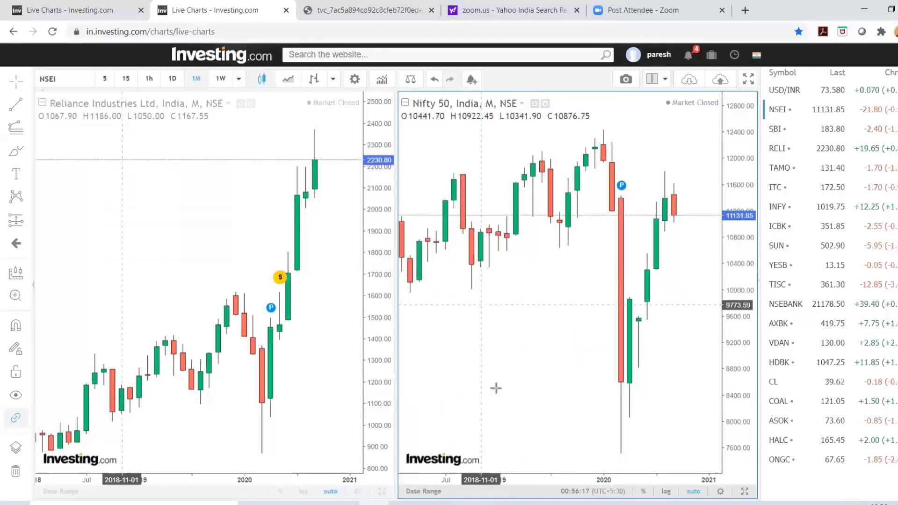
# Step: Zoom out both the Nifty and Reliance charts to cover 2016–2020
pyautogui.click(555, 459)
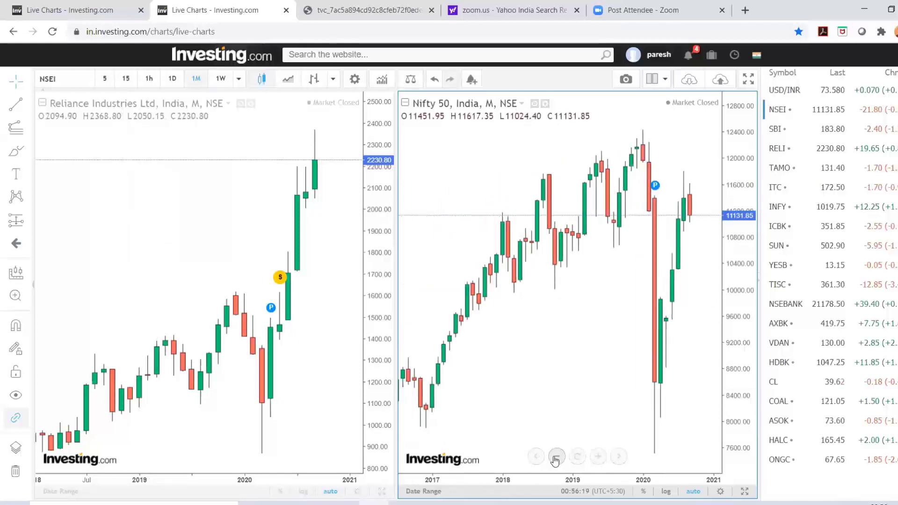
pyautogui.click(555, 459)
pyautogui.click(141, 189)
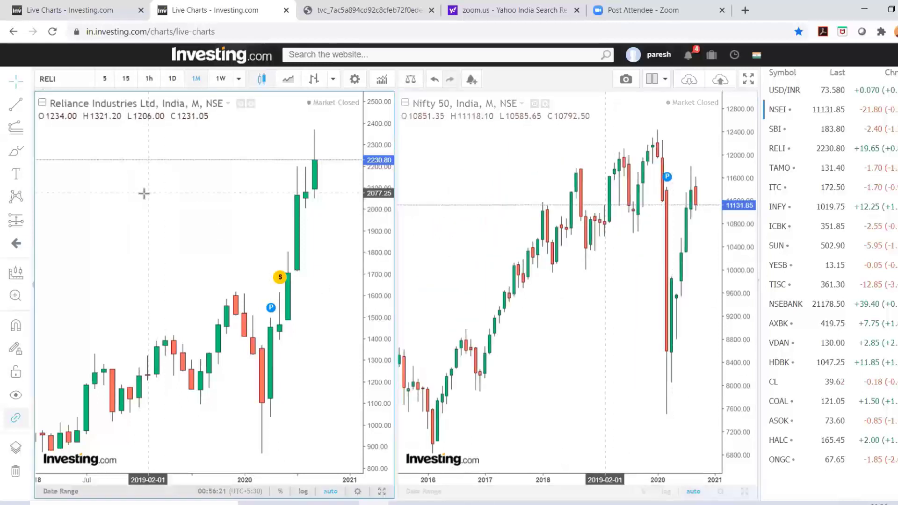
pyautogui.click(192, 458)
pyautogui.click(193, 457)
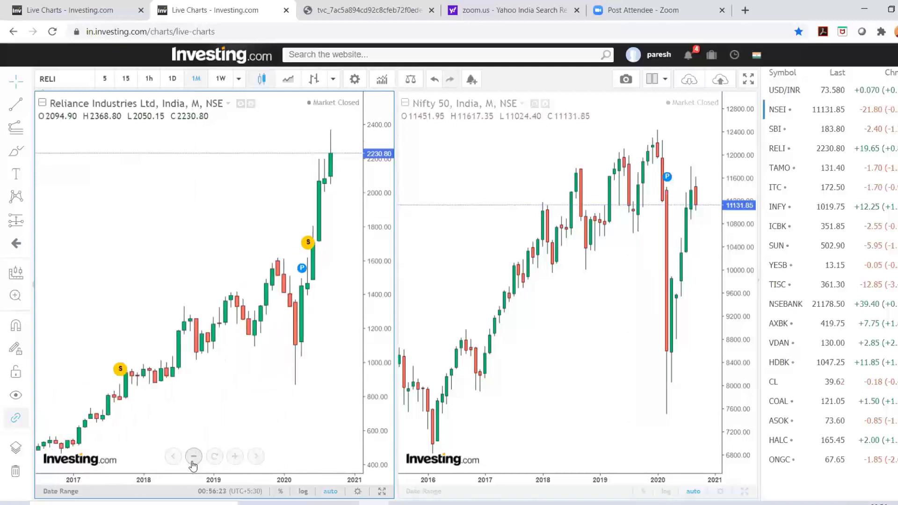
pyautogui.click(193, 457)
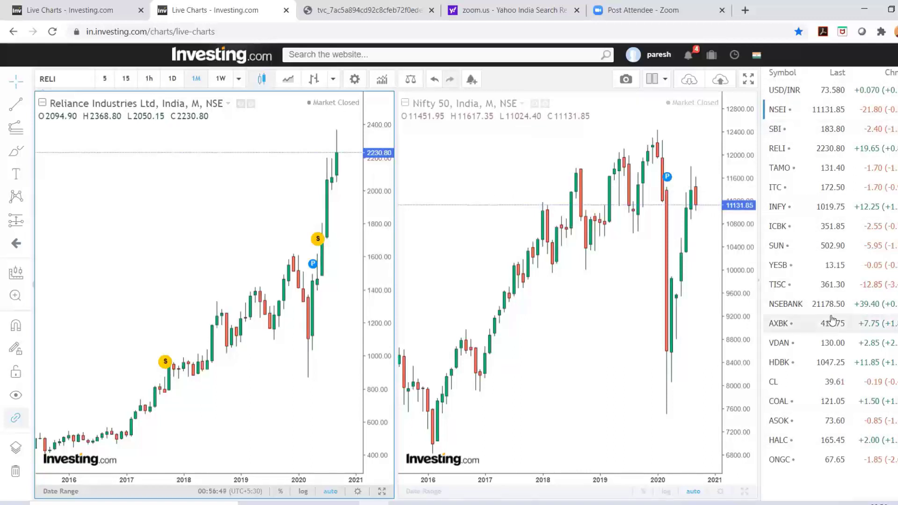
# Step: Bring up the Save New Chart Layout dialog from the save-layout cloud icon
pyautogui.click(760, 284)
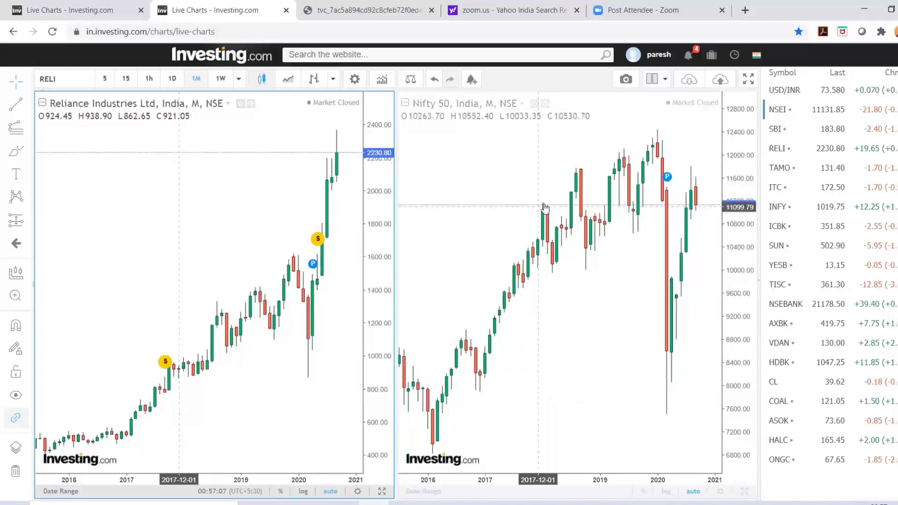
pyautogui.click(720, 81)
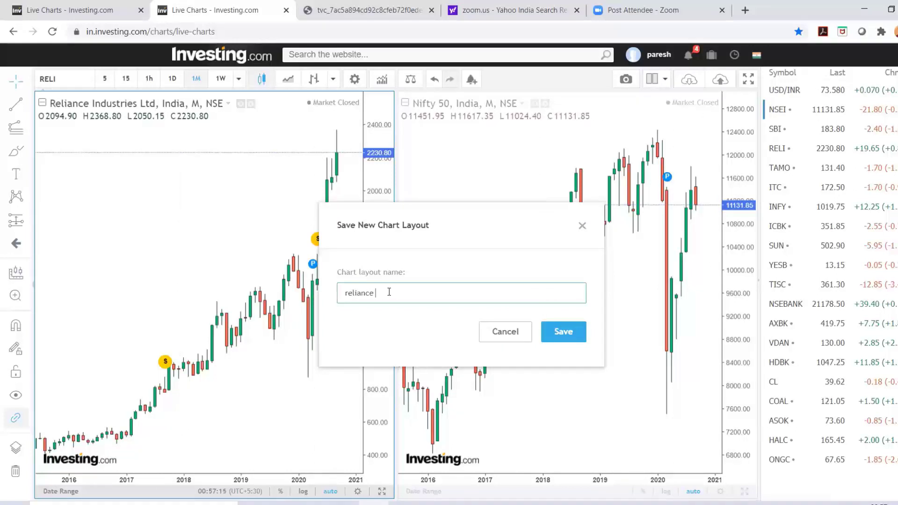
# Step: Name the layout 'reliance comparison' and save it
pyautogui.write('reliance comparis')
pyautogui.click(546, 336)
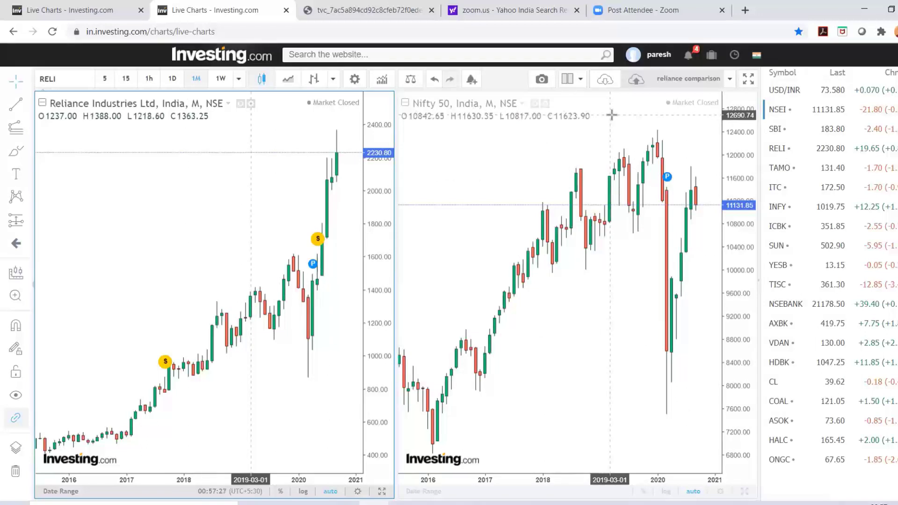
# Step: Load the saved 'reliance comparison' layout and briefly view its save and rename options
pyautogui.click(604, 80)
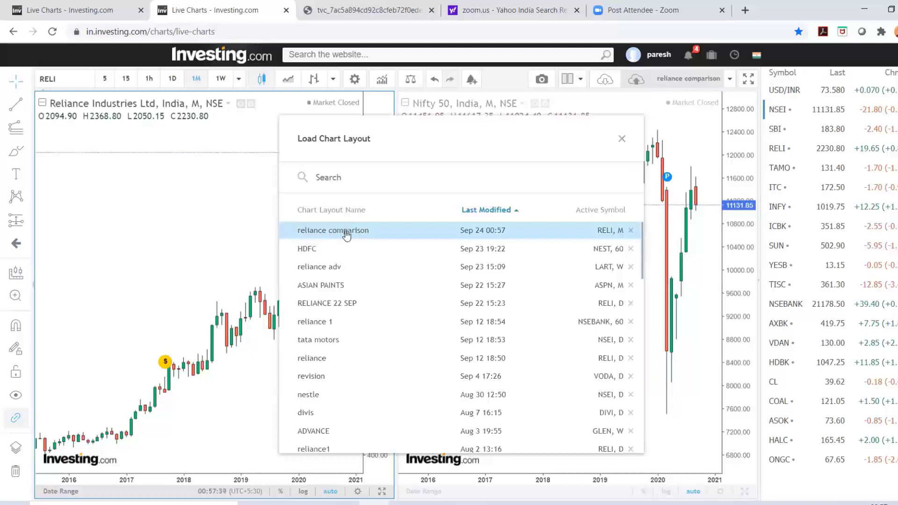
pyautogui.click(622, 140)
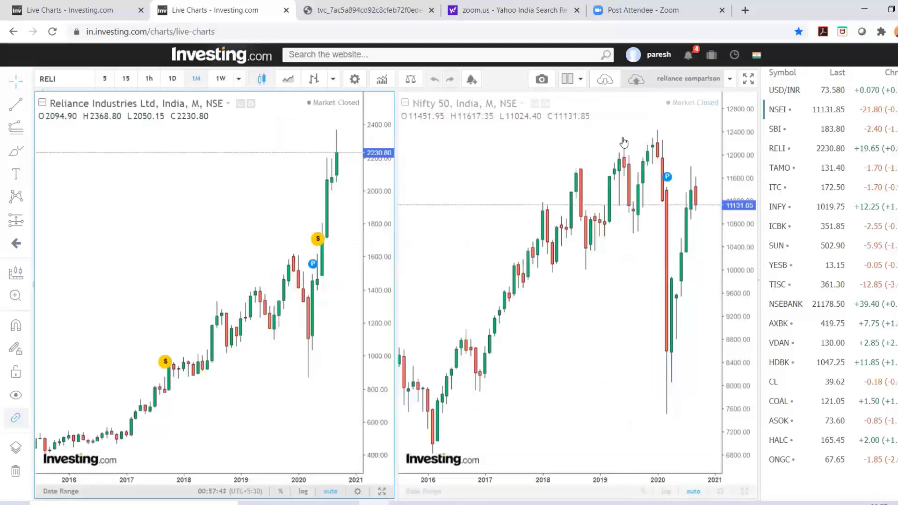
pyautogui.click(730, 81)
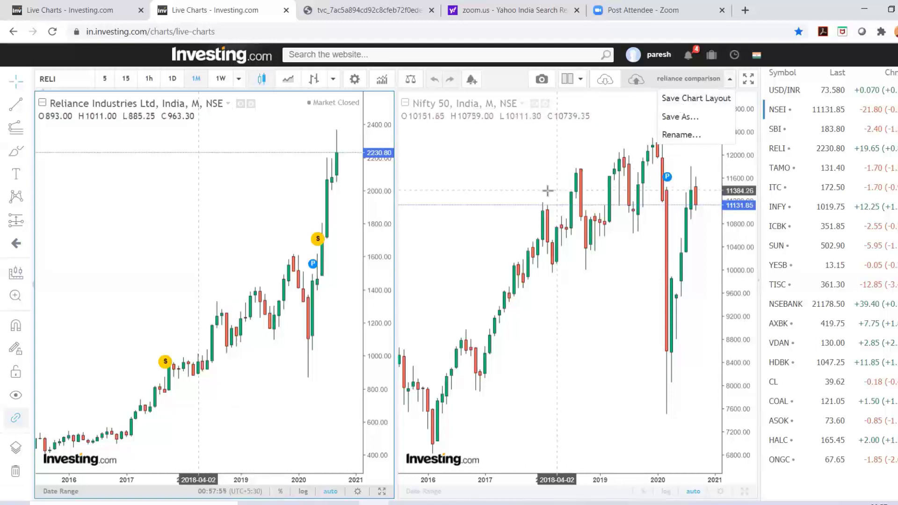
pyautogui.click(519, 187)
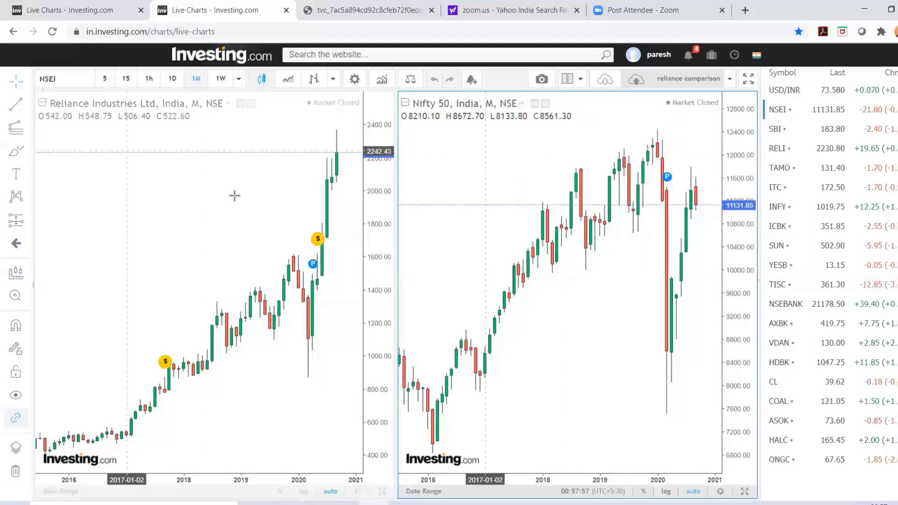
# Step: Maximize the Reliance chart and draw a trend line from the 2009 high (~640) to early 2017 (~568)
pyautogui.click(381, 491)
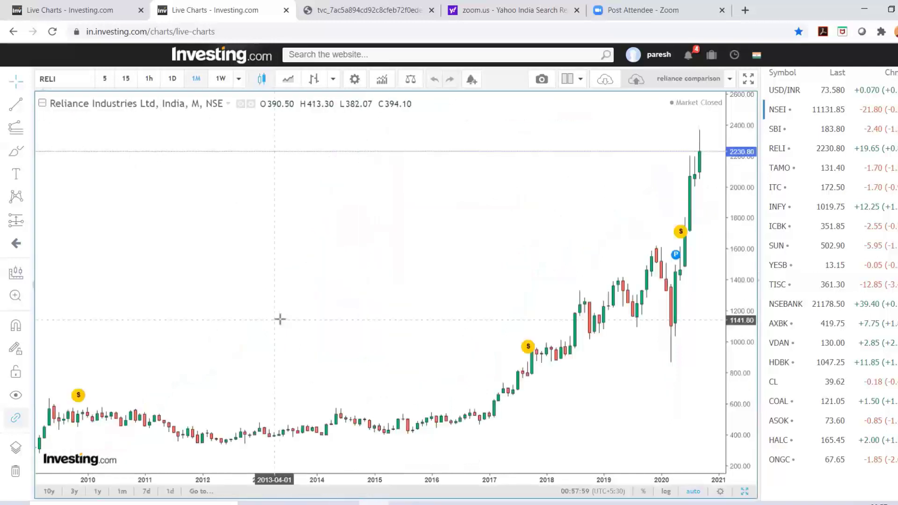
pyautogui.click(26, 105)
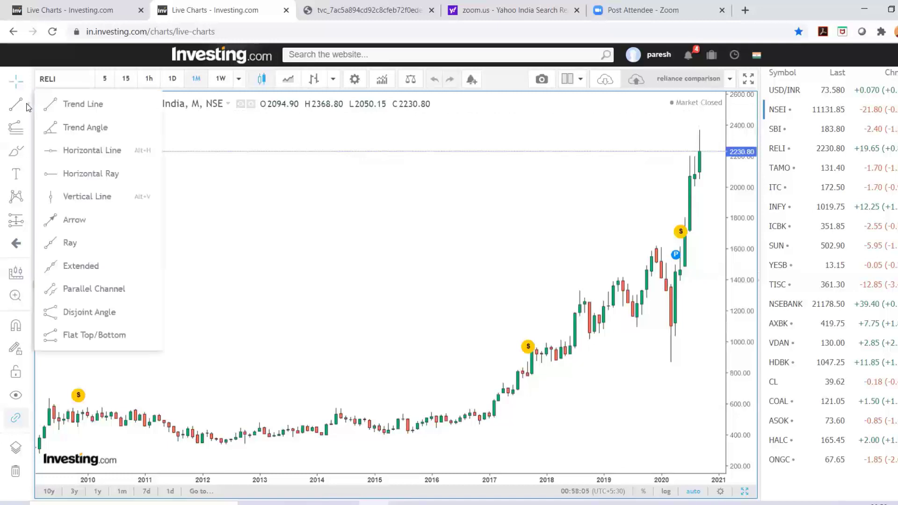
pyautogui.click(66, 107)
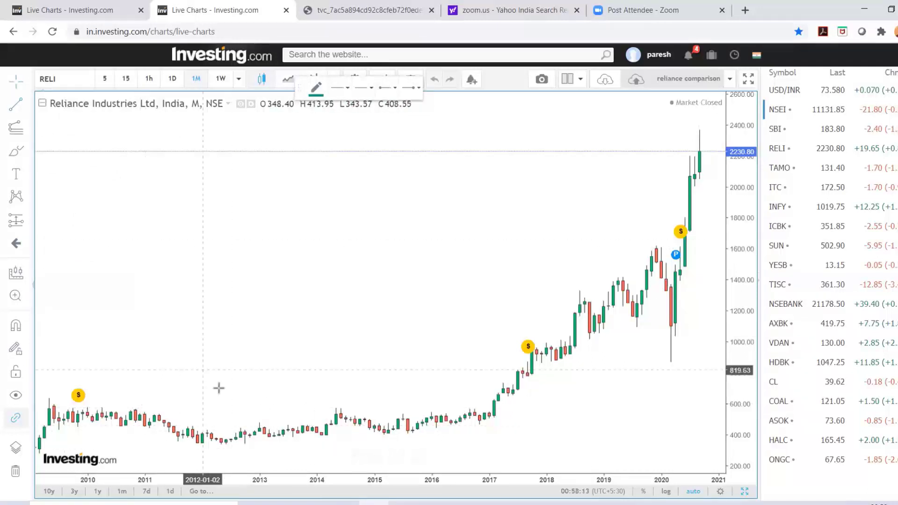
pyautogui.click(48, 398)
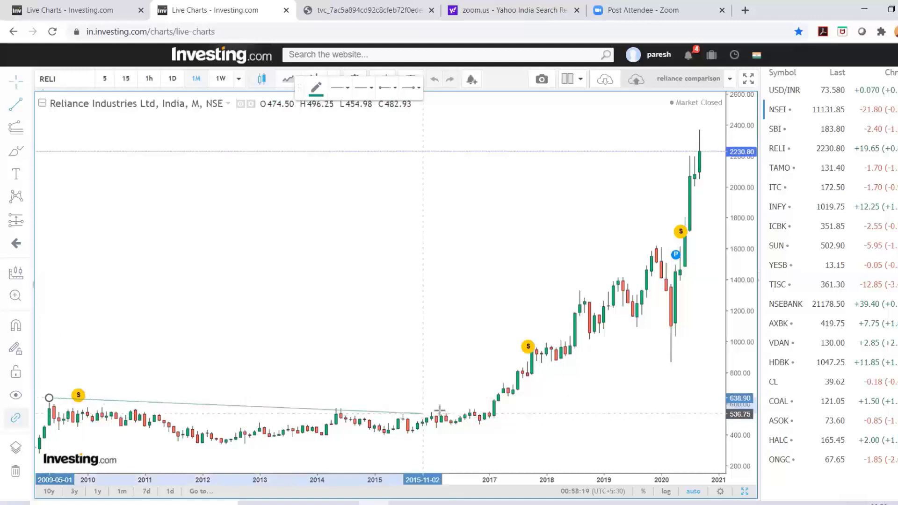
pyautogui.click(489, 408)
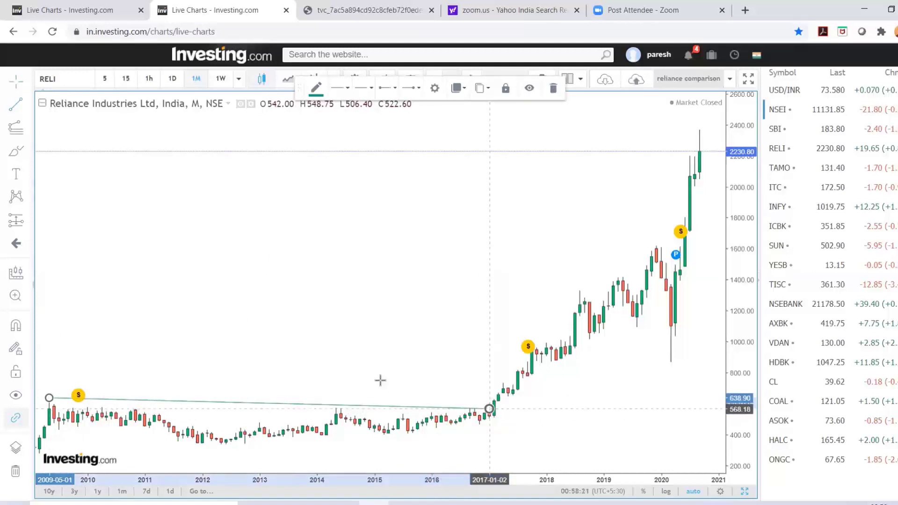
pyautogui.moveTo(204, 290); pyautogui.dragTo(423, 266)
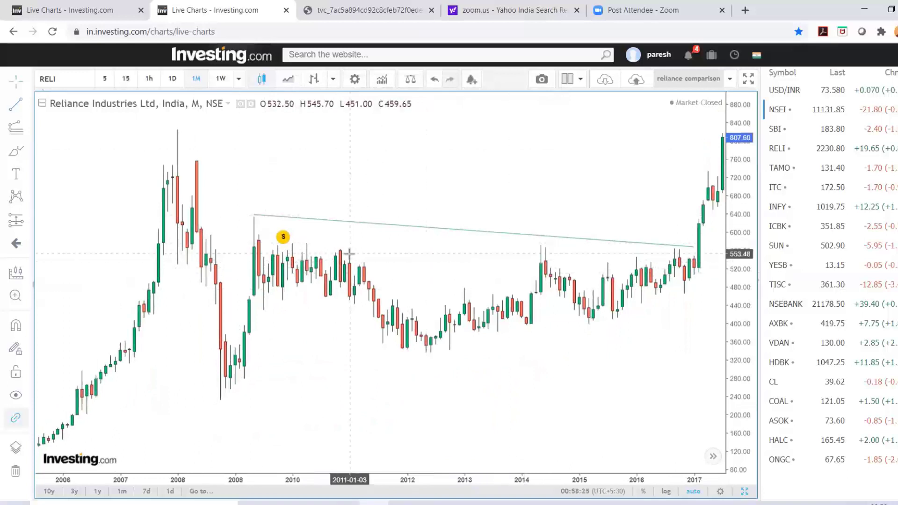
# Step: Choose another line drawing tool, then hide the marks on bars via the chart's context menu
pyautogui.click(28, 107)
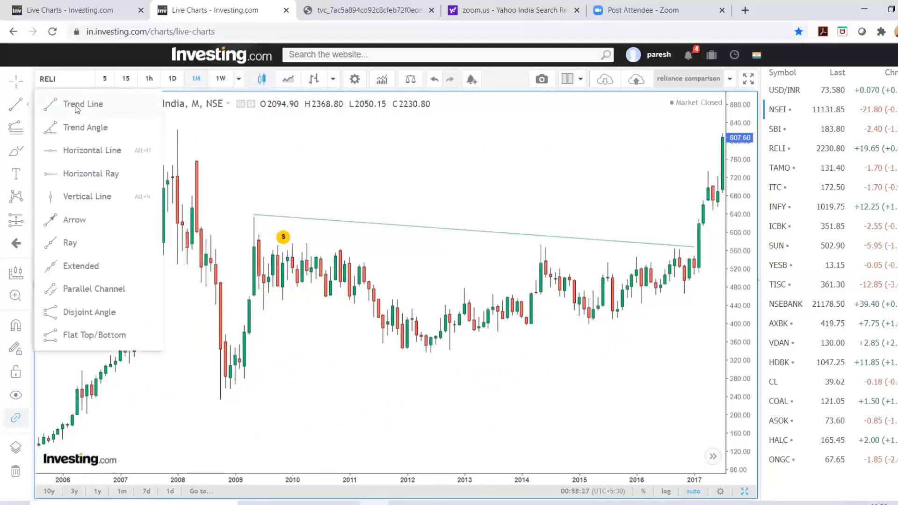
pyautogui.click(112, 106)
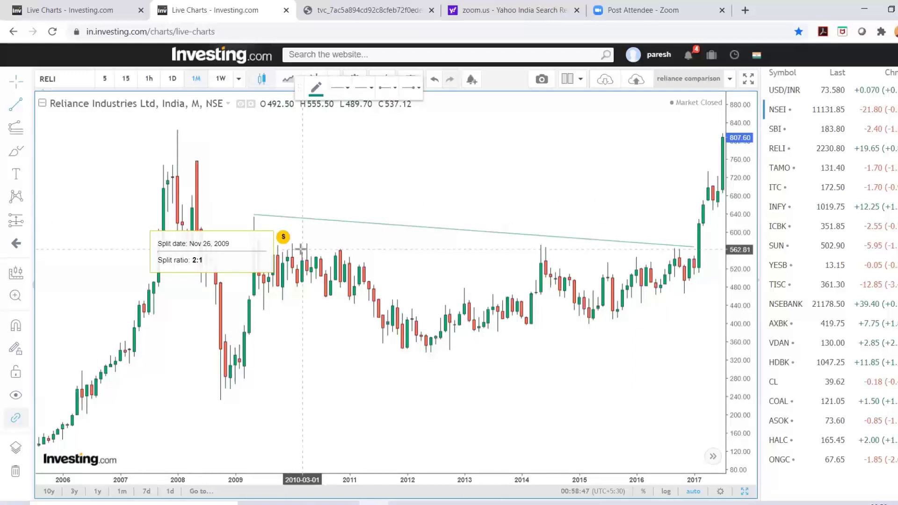
pyautogui.click(322, 195)
pyautogui.rightClick(297, 182)
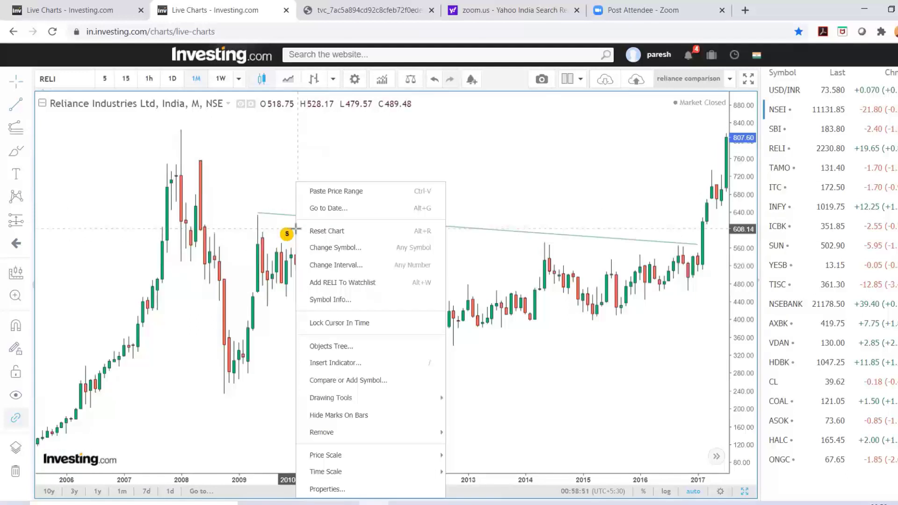
pyautogui.click(332, 416)
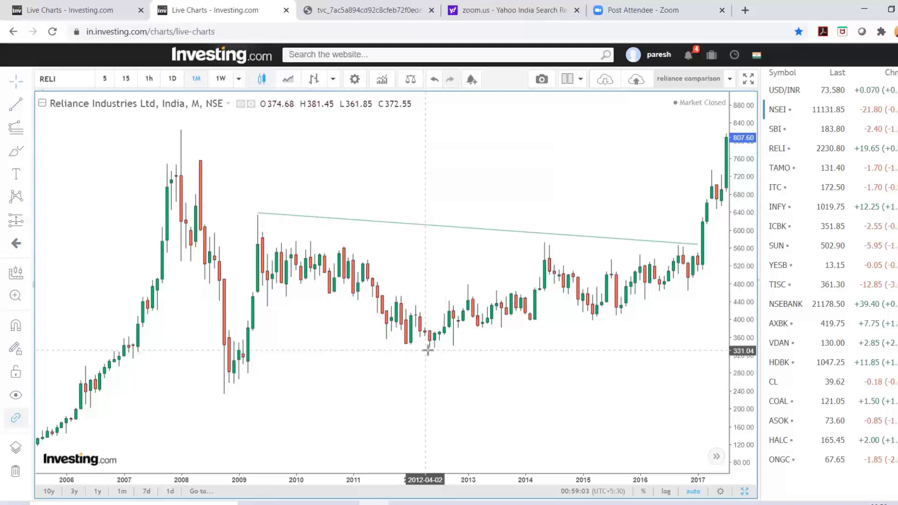
# Step: Add a thick black horizontal line at 235.70 and a second horizontal line at 821.37
pyautogui.click(233, 392)
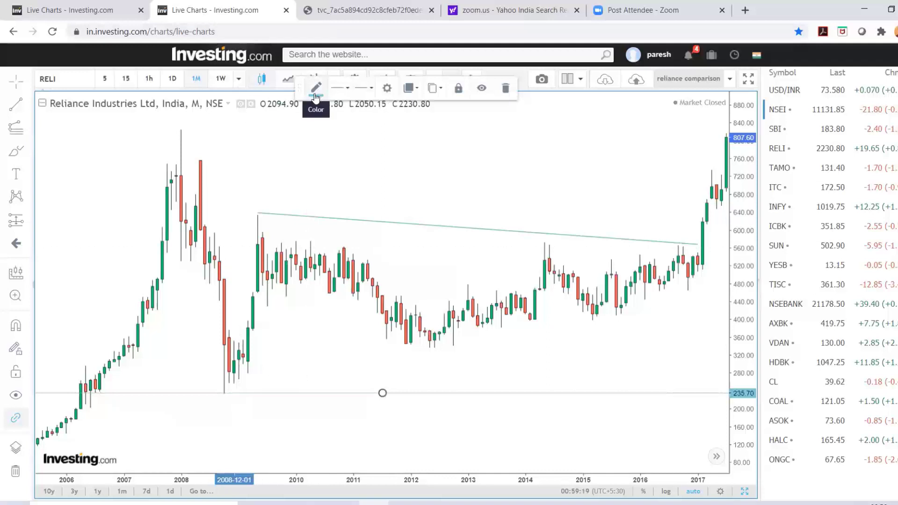
pyautogui.click(316, 98)
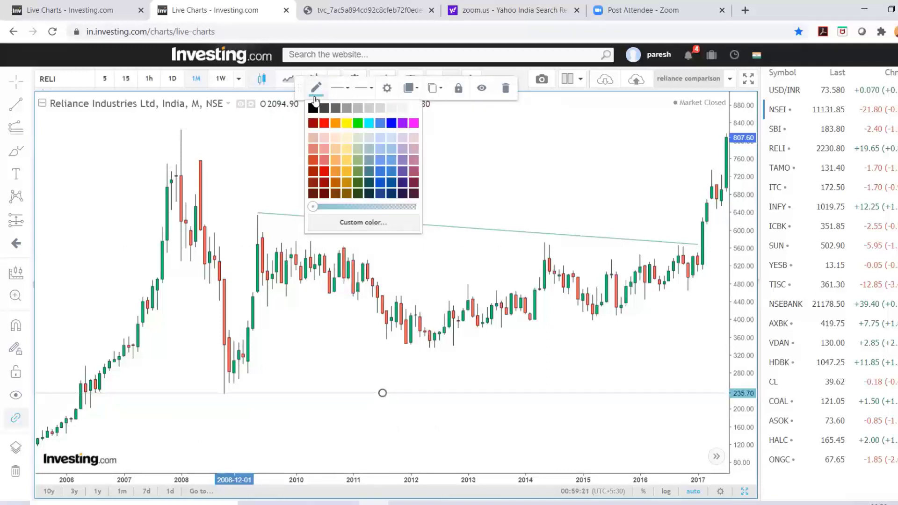
pyautogui.click(312, 108)
pyautogui.click(343, 92)
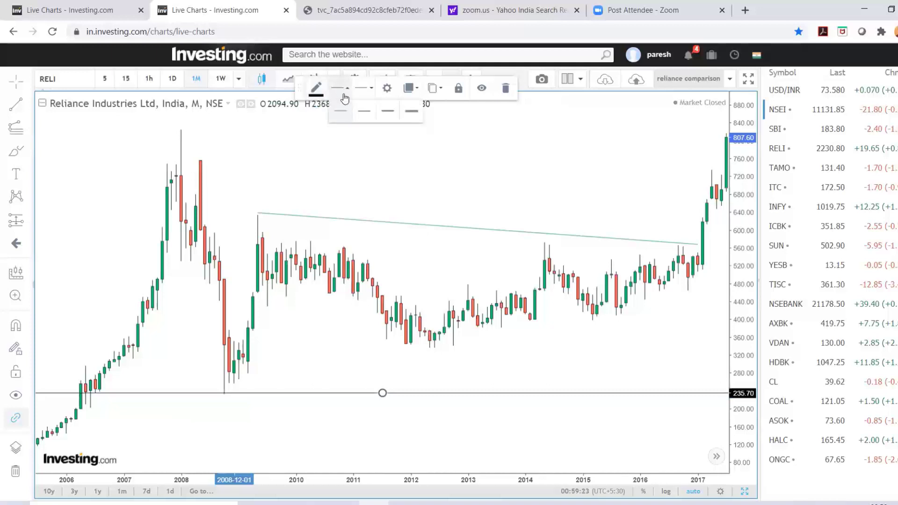
pyautogui.click(388, 111)
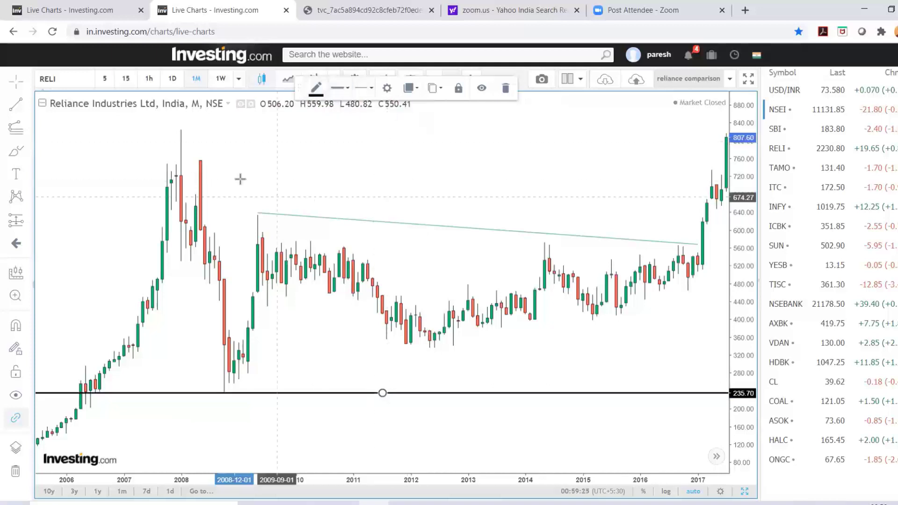
pyautogui.click(184, 132)
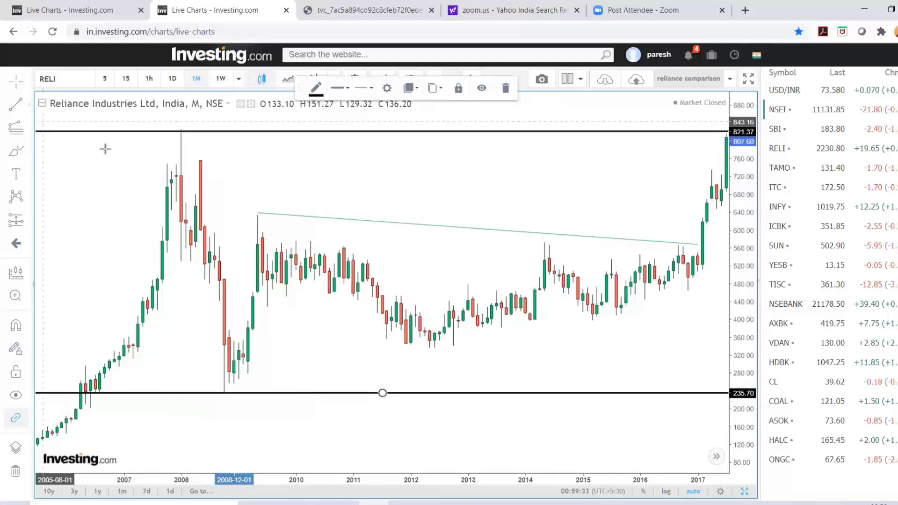
pyautogui.click(121, 132)
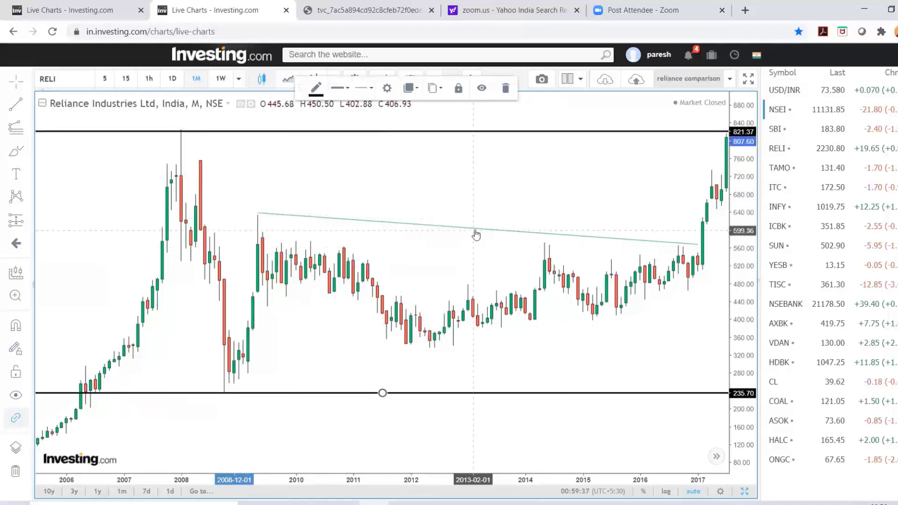
# Step: Draw a shaded blue rectangle from March 2009 to February 2017 between about 331 and 639
pyautogui.click(29, 152)
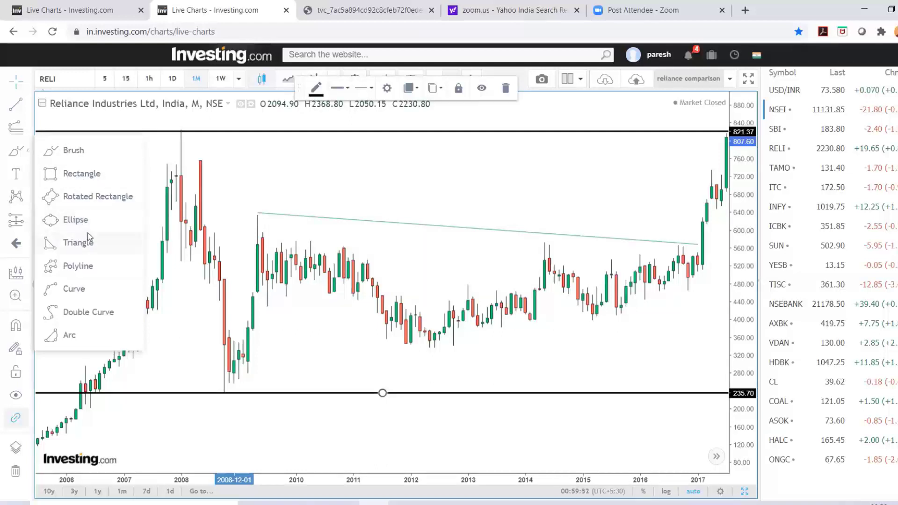
pyautogui.click(56, 177)
pyautogui.moveTo(248, 212)
pyautogui.mouseDown()
pyautogui.moveTo(466, 271)
pyautogui.moveTo(702, 350)
pyautogui.mouseUp()
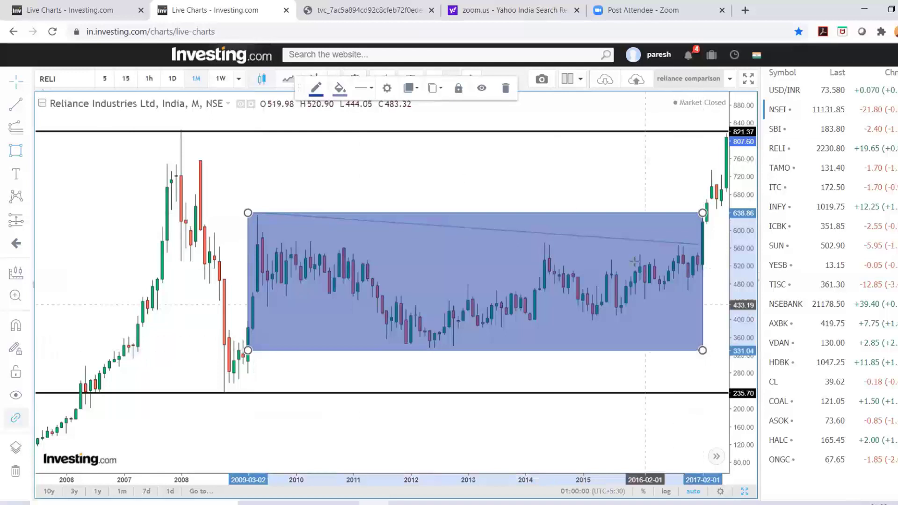
pyautogui.click(623, 169)
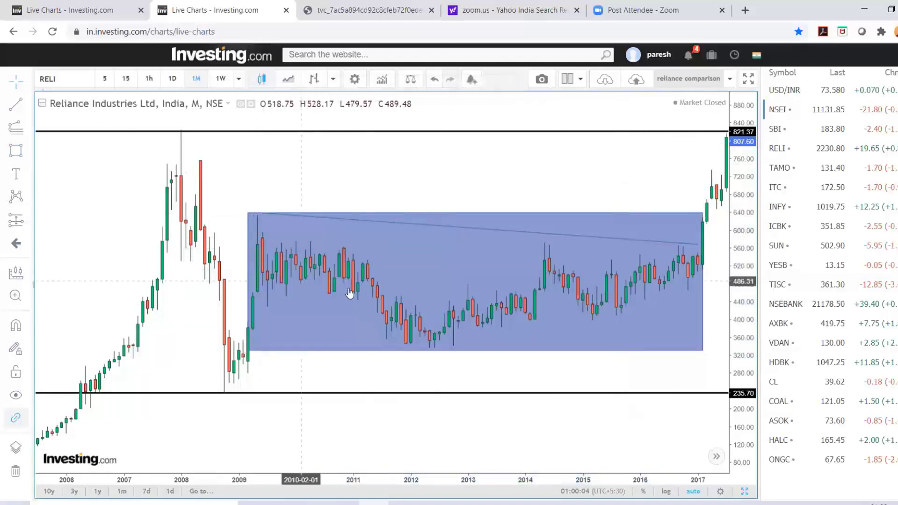
# Step: Add a plain text label reading 'highlighted area' just above the shaded consolidation rectangle
pyautogui.click(27, 175)
pyautogui.click(66, 175)
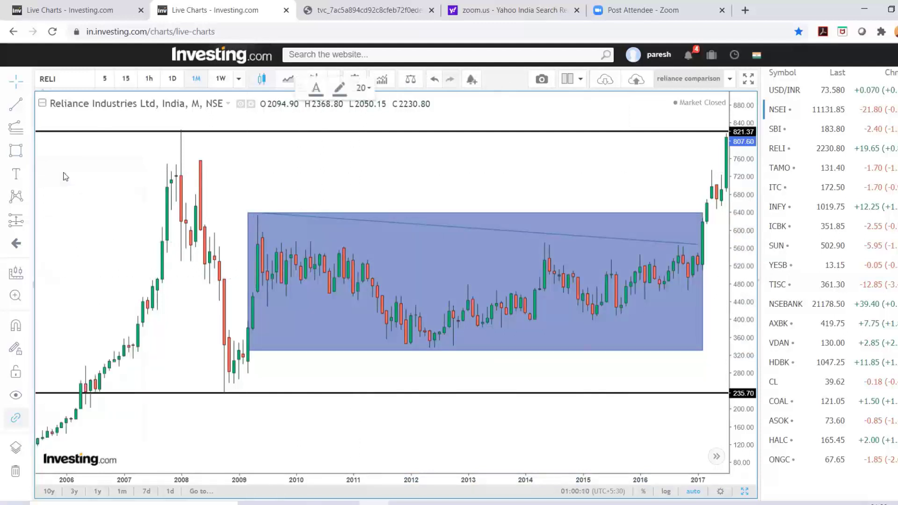
pyautogui.click(263, 188)
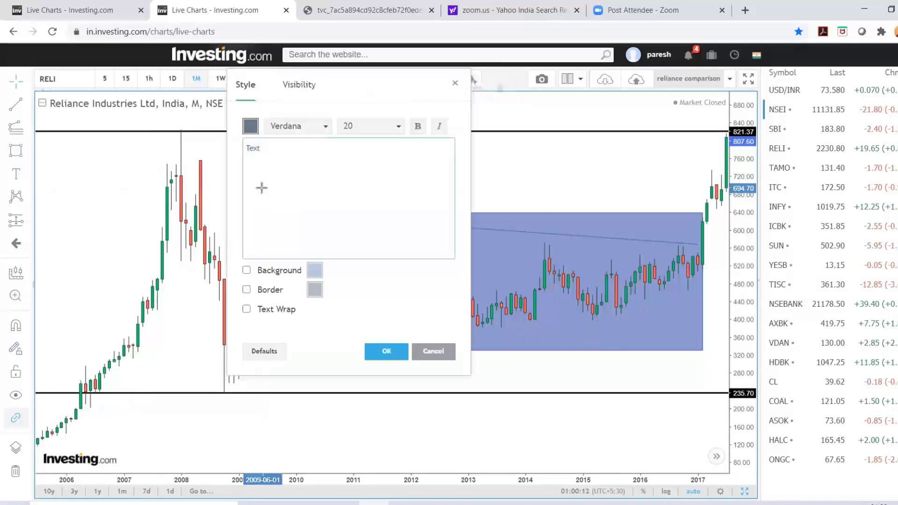
pyautogui.write('highlighted area')
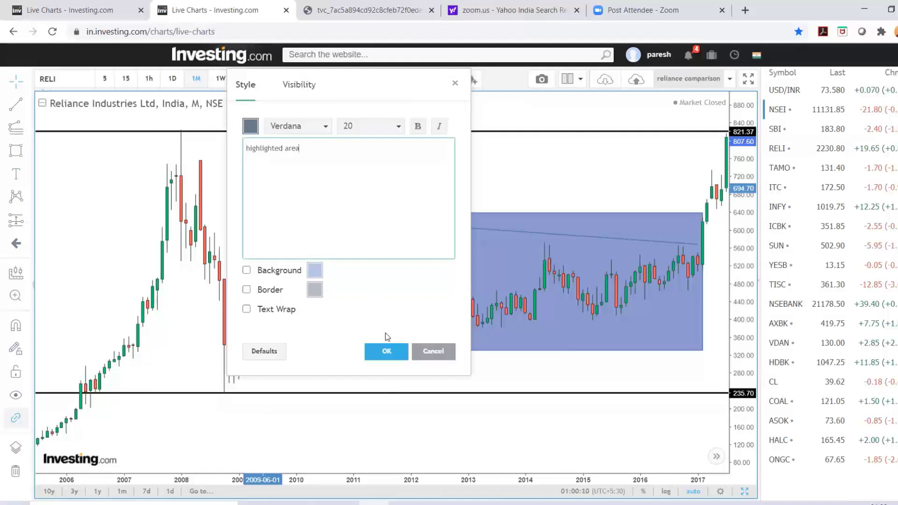
pyautogui.click(387, 351)
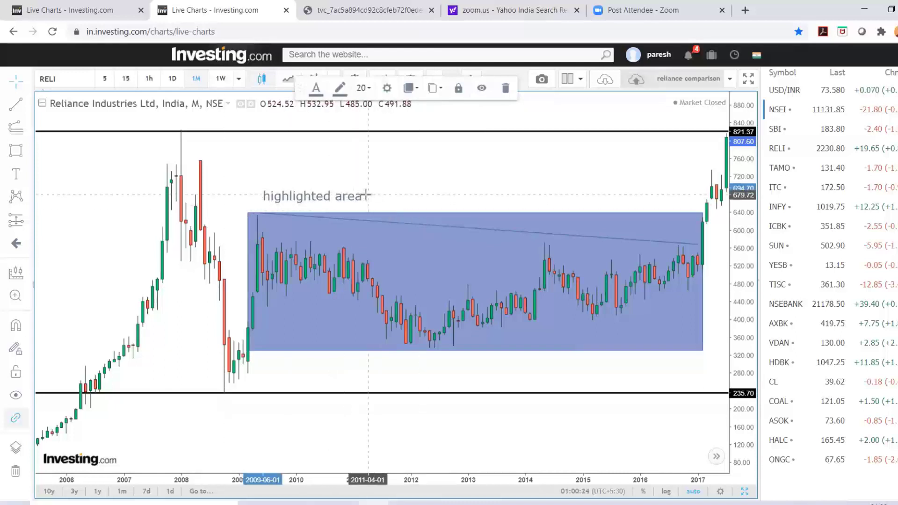
pyautogui.click(30, 224)
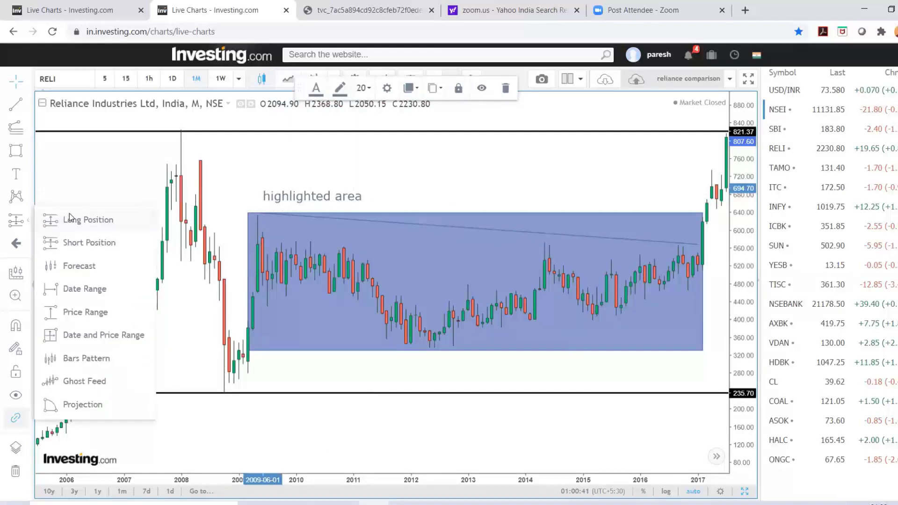
# Step: Measure the 580.22 price range from the lower to the upper black line and place it near 2015
pyautogui.click(94, 313)
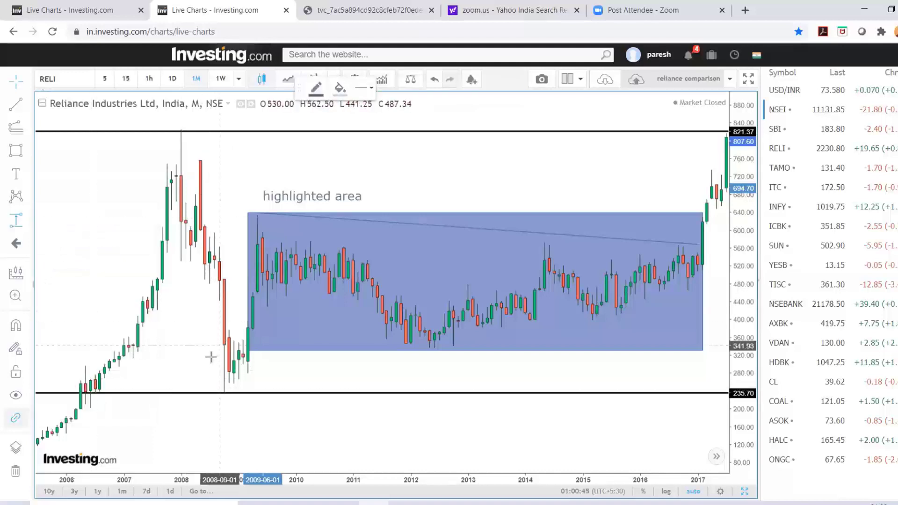
pyautogui.click(29, 222)
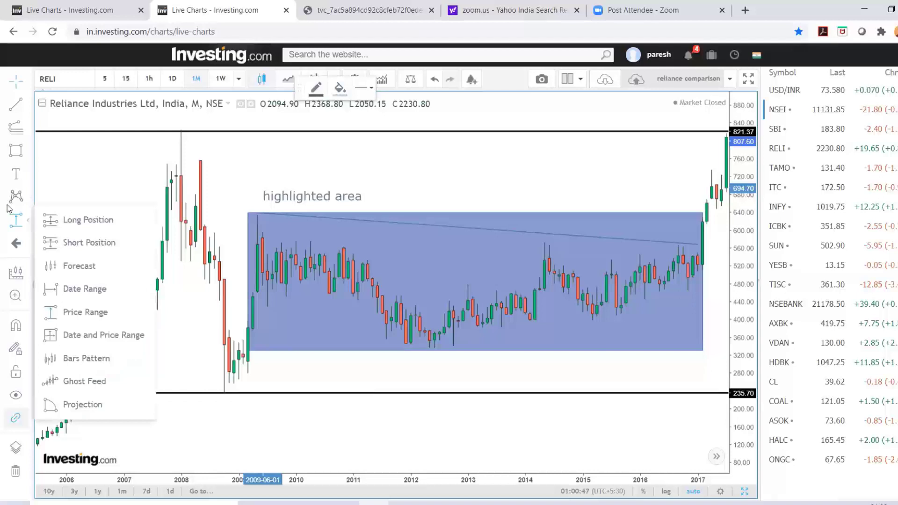
pyautogui.click(94, 313)
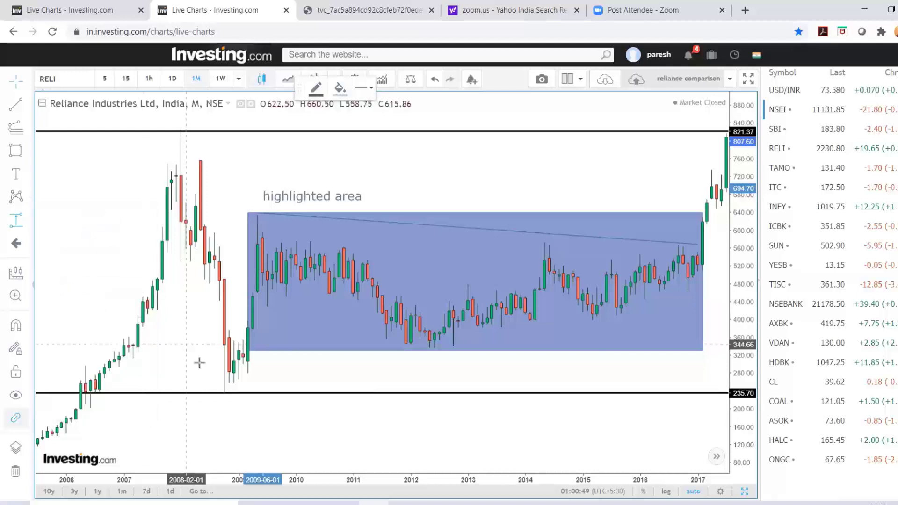
pyautogui.click(219, 391)
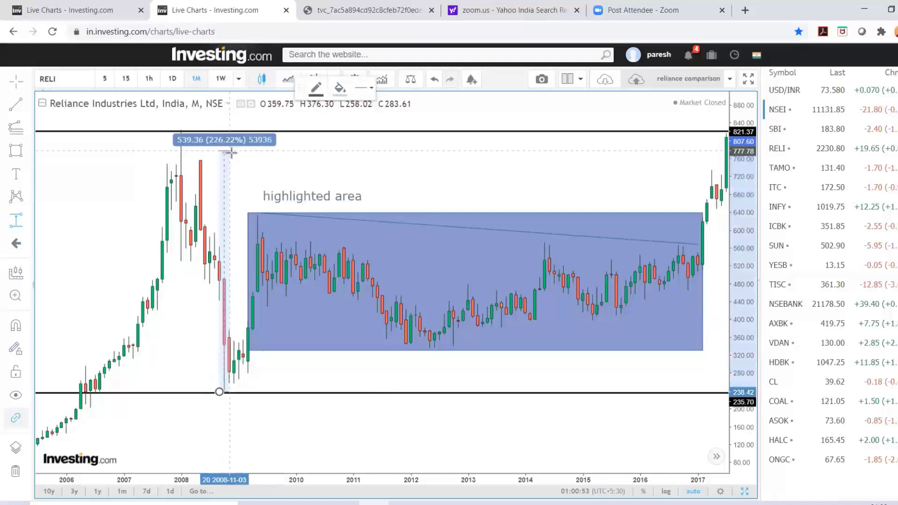
pyautogui.click(229, 132)
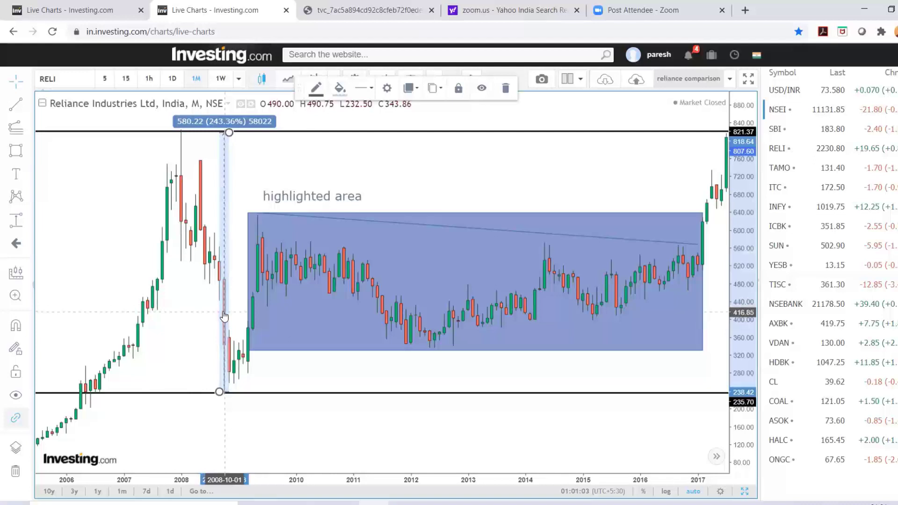
pyautogui.moveTo(224, 316)
pyautogui.mouseDown()
pyautogui.moveTo(274, 274)
pyautogui.moveTo(473, 244)
pyautogui.moveTo(541, 223)
pyautogui.moveTo(627, 186)
pyautogui.moveTo(660, 161)
pyautogui.moveTo(656, 140)
pyautogui.moveTo(622, 313)
pyautogui.mouseUp()
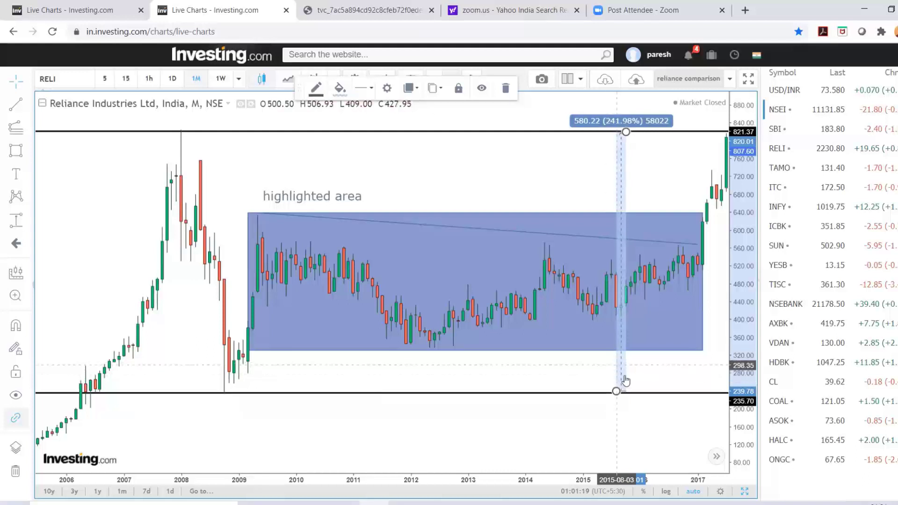
# Step: Clone the price-range measurement and move the copy left to mid-2012
pyautogui.rightClick(621, 201)
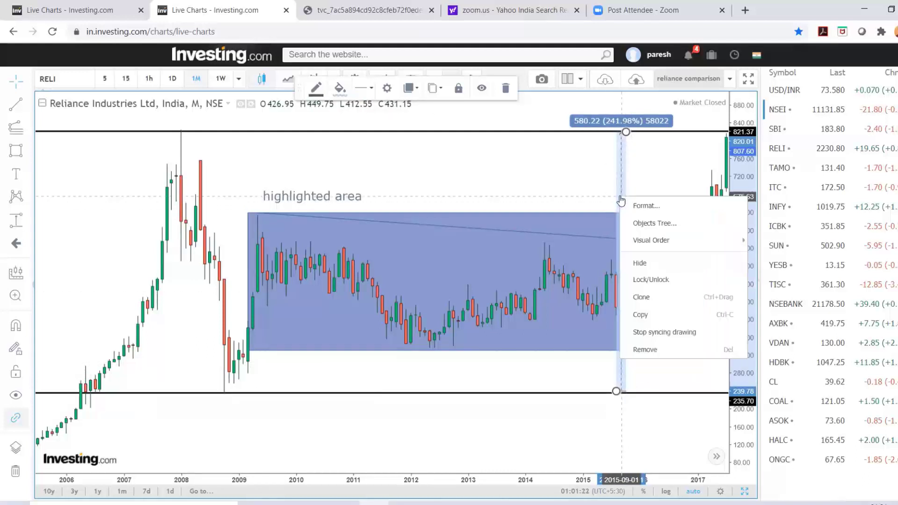
pyautogui.click(641, 297)
pyautogui.moveTo(621, 364)
pyautogui.mouseDown()
pyautogui.moveTo(587, 372)
pyautogui.moveTo(477, 194)
pyautogui.moveTo(435, 191)
pyautogui.moveTo(432, 181)
pyautogui.mouseUp()
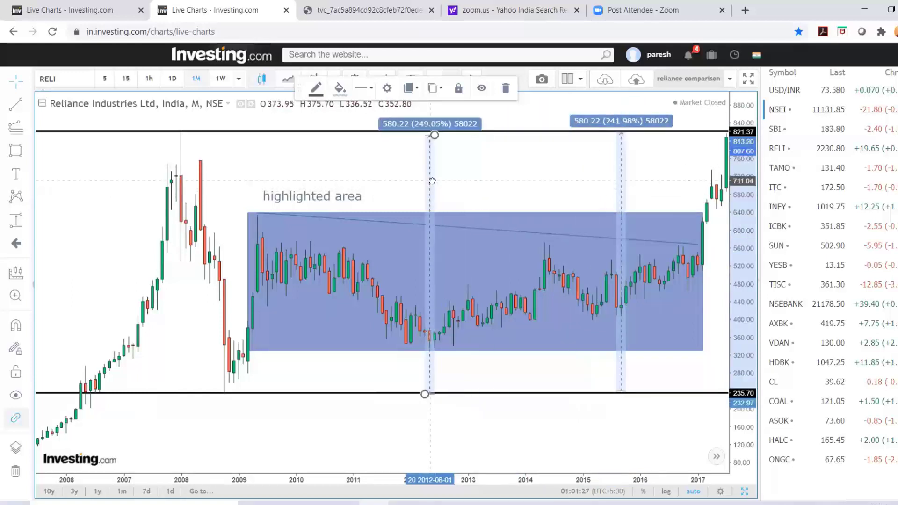